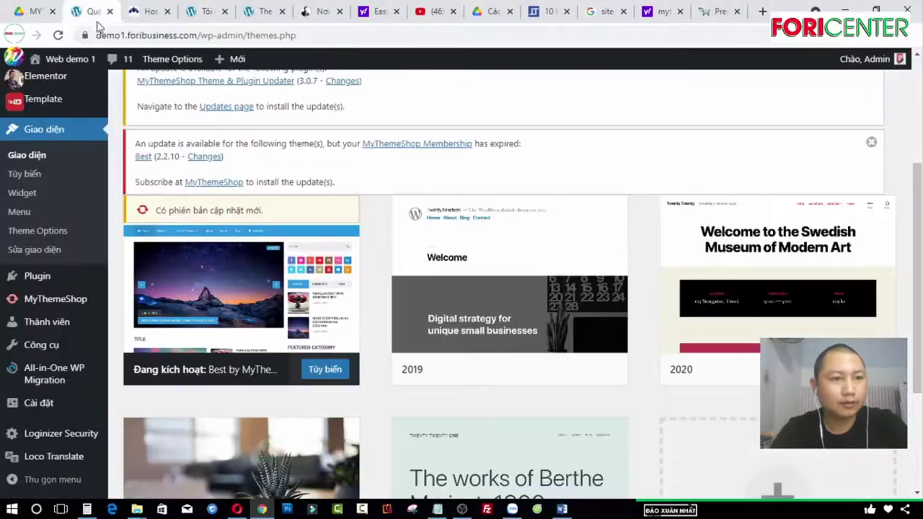
# - View the Web demo 1 homepage and open the General Settings of the theme options on toigiauco.com
pyautogui.click(72, 62)
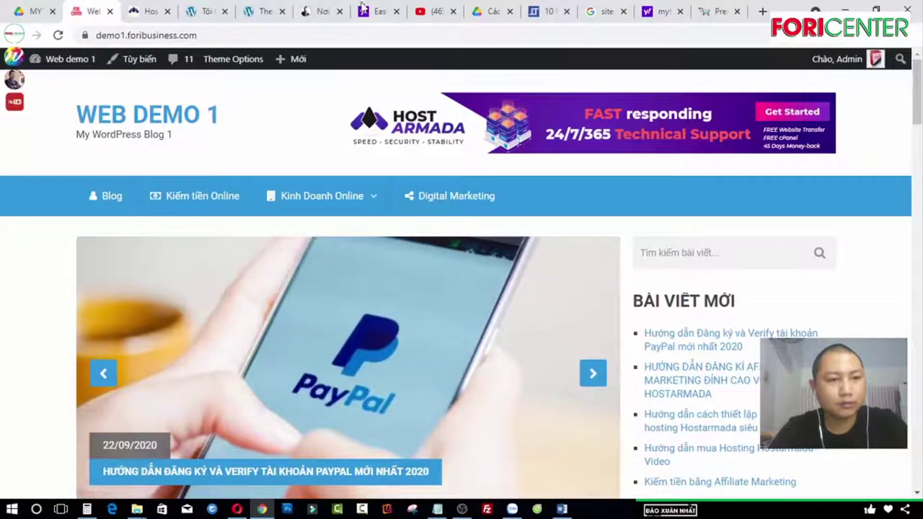
pyautogui.click(253, 11)
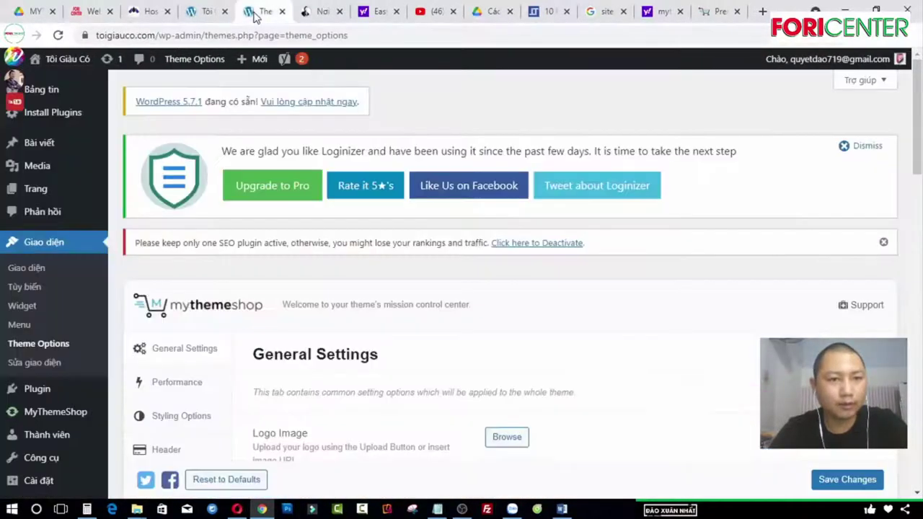
pyautogui.scroll(-1, 216, 264)
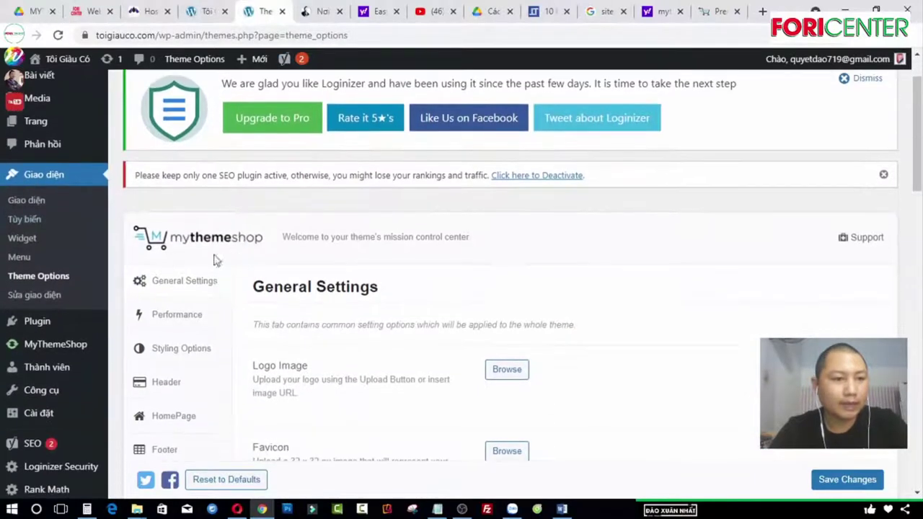
pyautogui.click(39, 280)
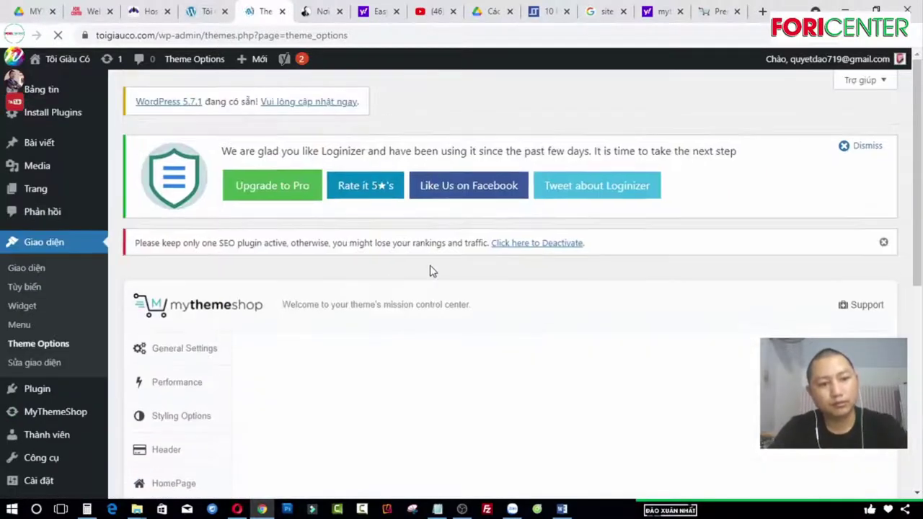
pyautogui.scroll(-3, 541, 264)
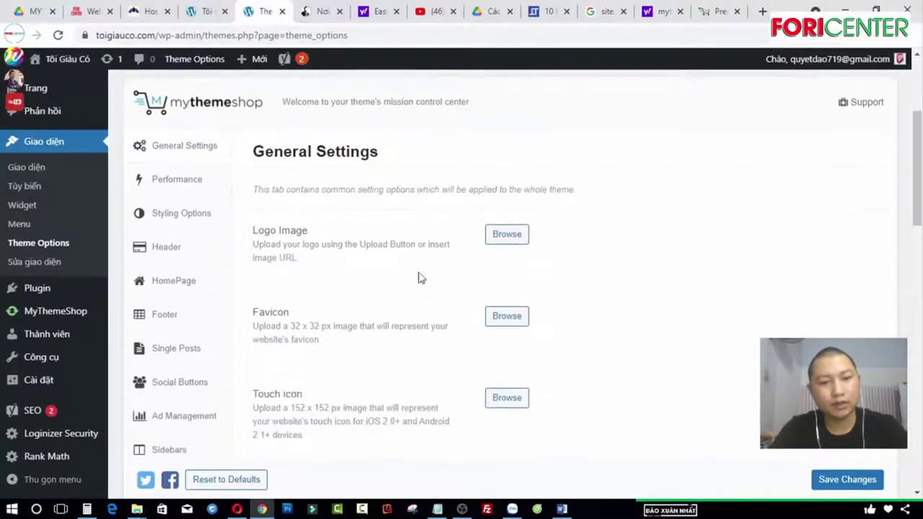
pyautogui.click(502, 238)
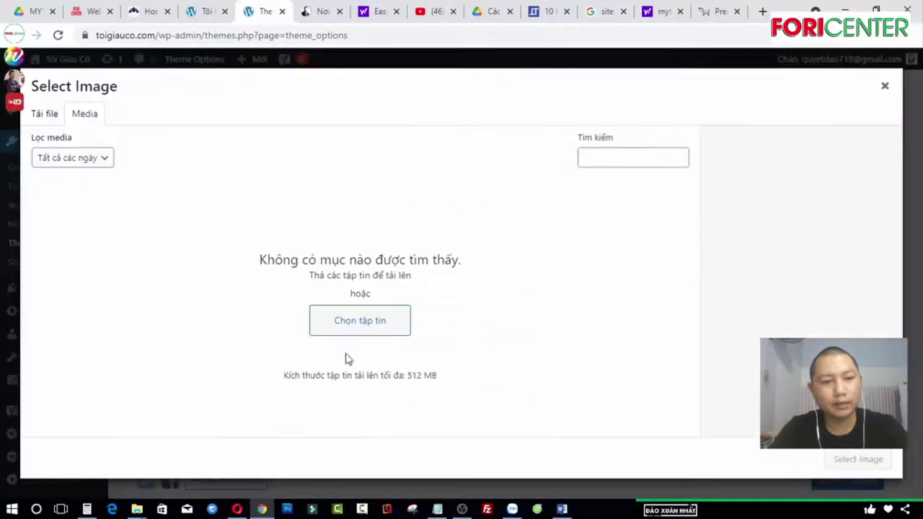
pyautogui.click(384, 326)
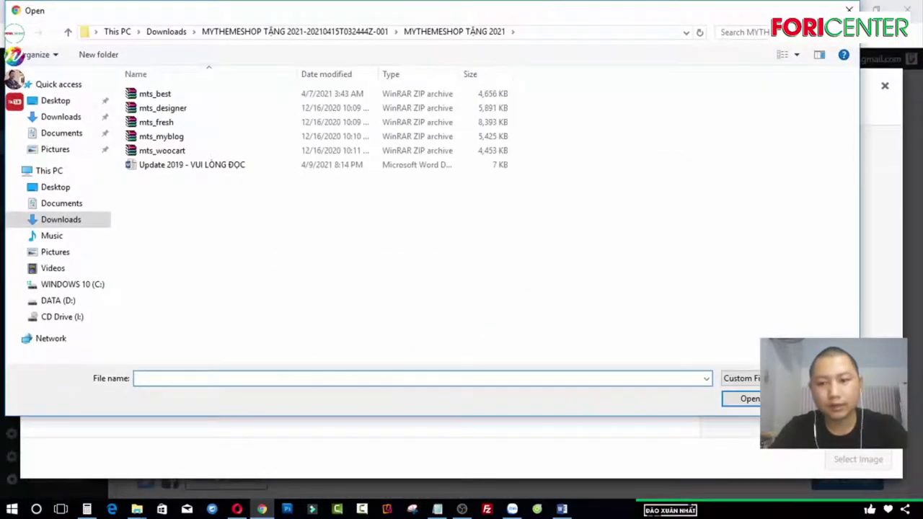
pyautogui.press('Escape')
pyautogui.click(886, 88)
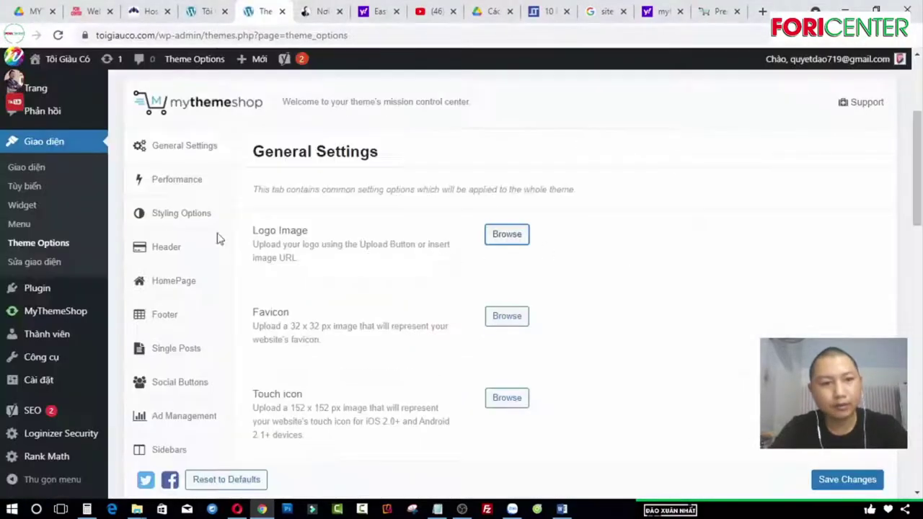
pyautogui.scroll(3, 404, 232)
pyautogui.scroll(-2, 404, 233)
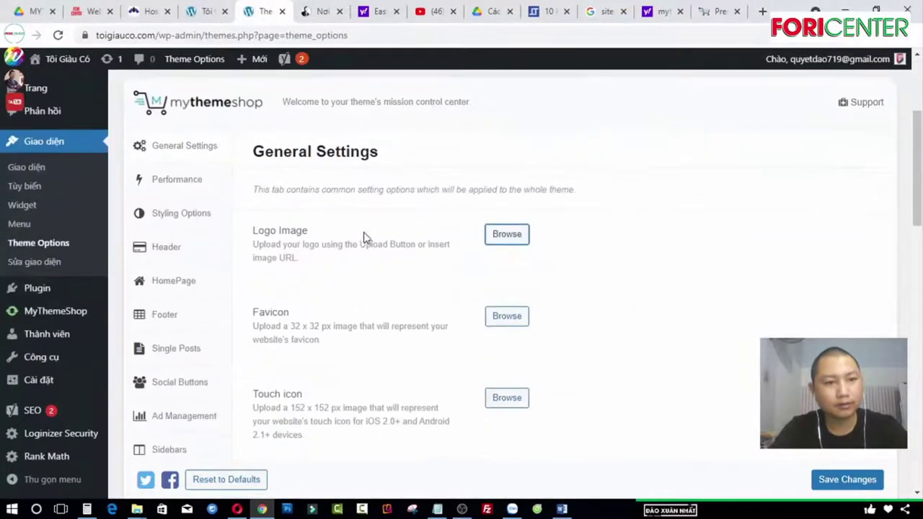
# - Reload the theme options and start uploading a file for the Logo Image in General Settings
pyautogui.click(40, 245)
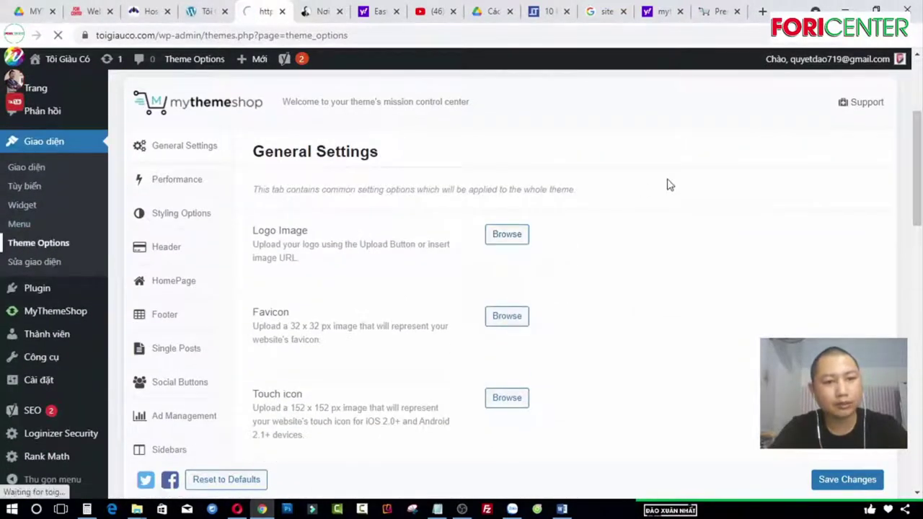
pyautogui.scroll(-2, 263, 265)
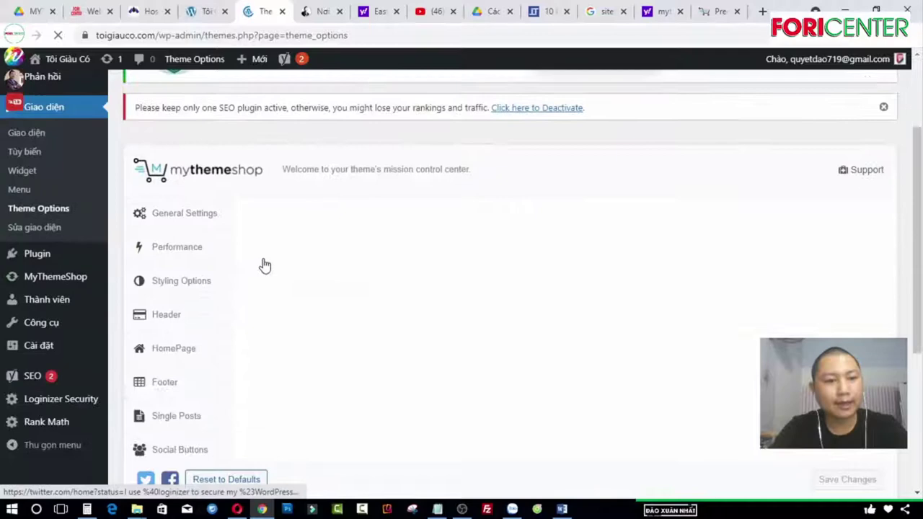
pyautogui.click(186, 215)
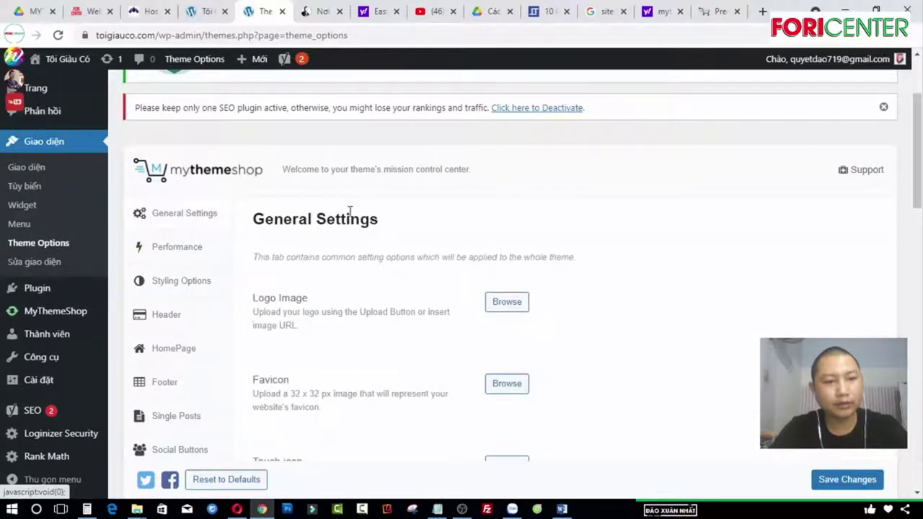
pyautogui.scroll(-1, 397, 216)
pyautogui.click(513, 235)
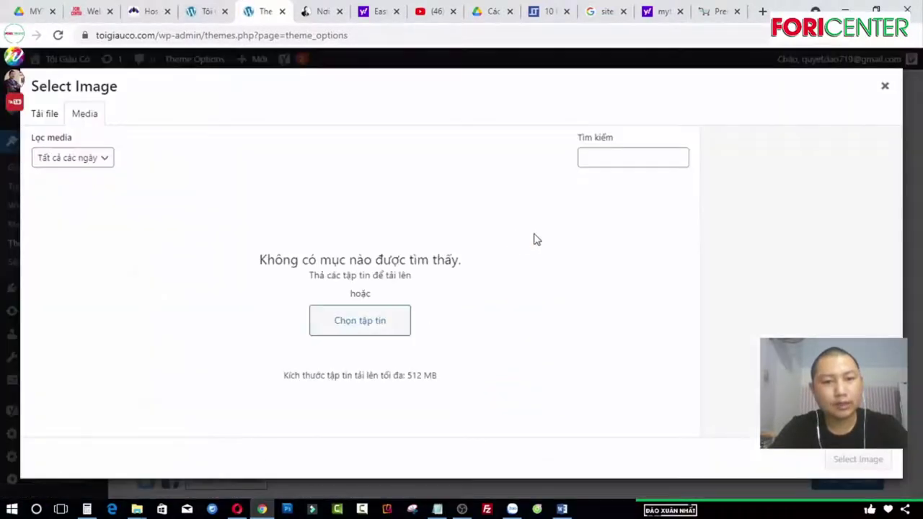
pyautogui.click(46, 117)
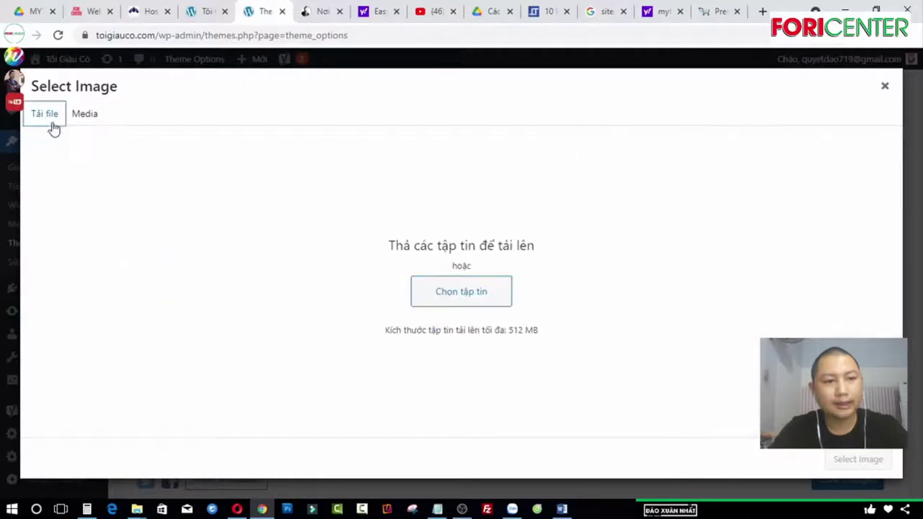
pyautogui.click(465, 302)
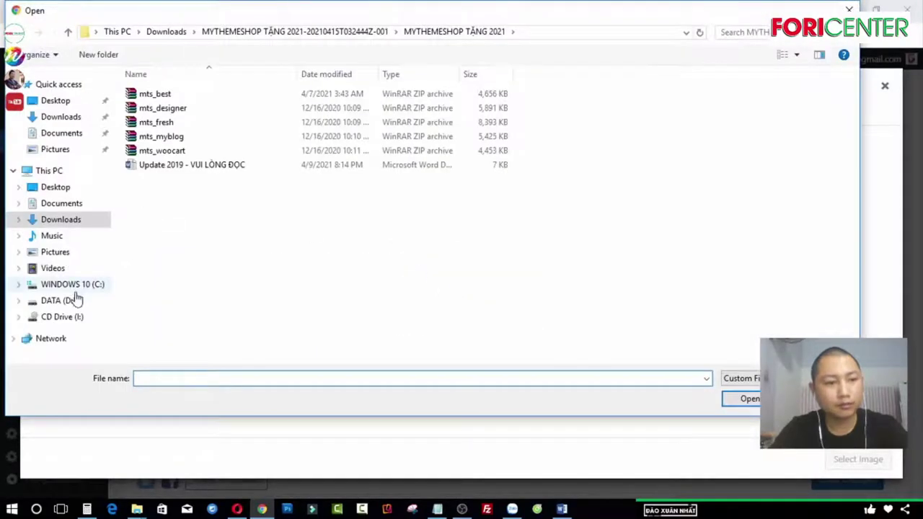
# - Upload logo-fori-new from the FORI folder on drive D and set it as the Logo Image
pyautogui.click(57, 300)
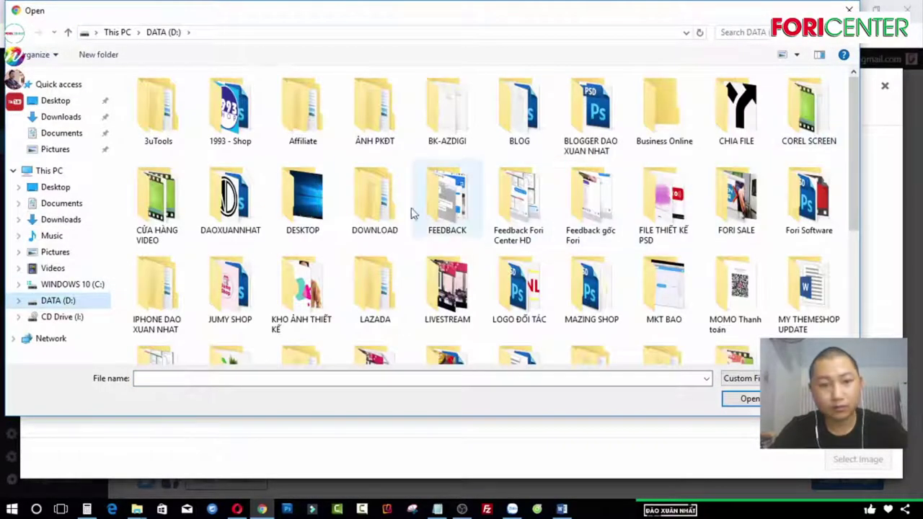
pyautogui.doubleClick(231, 200)
pyautogui.doubleClick(664, 108)
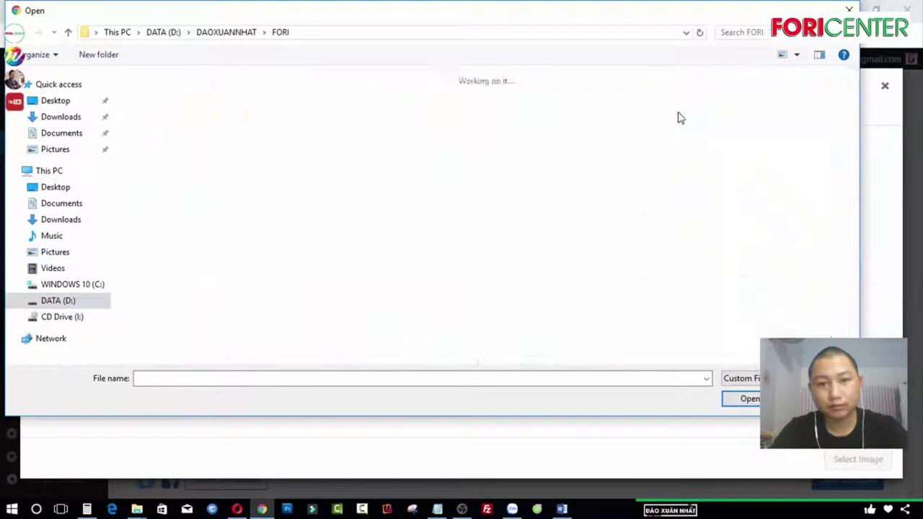
pyautogui.scroll(-3, 677, 117)
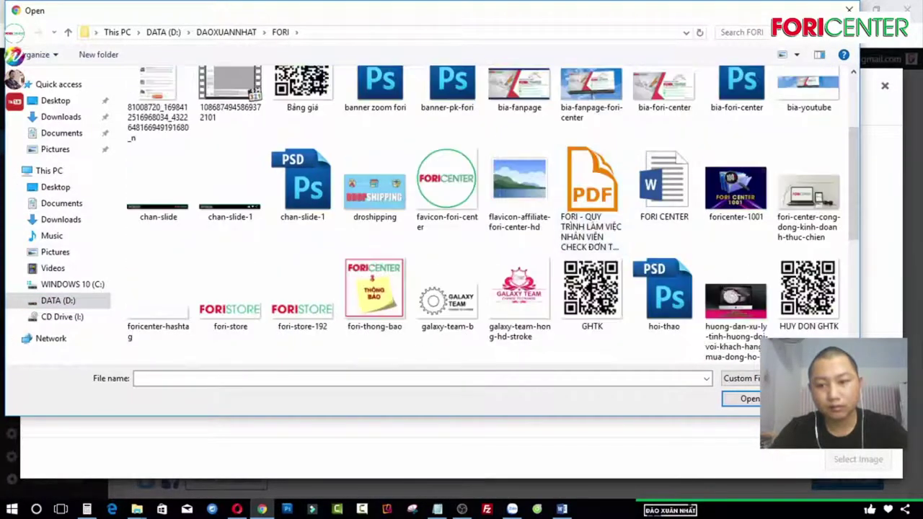
pyautogui.moveTo(858, 216); pyautogui.dragTo(916, 216)
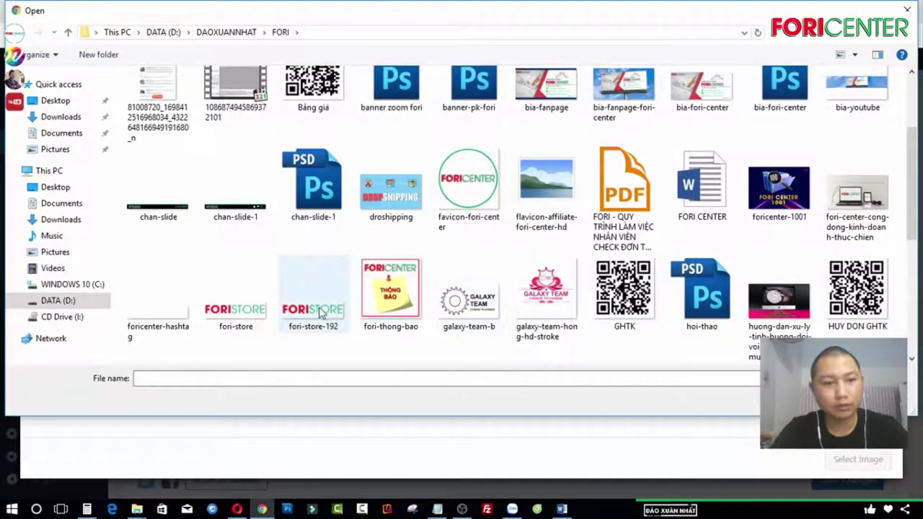
pyautogui.scroll(2, 674, 218)
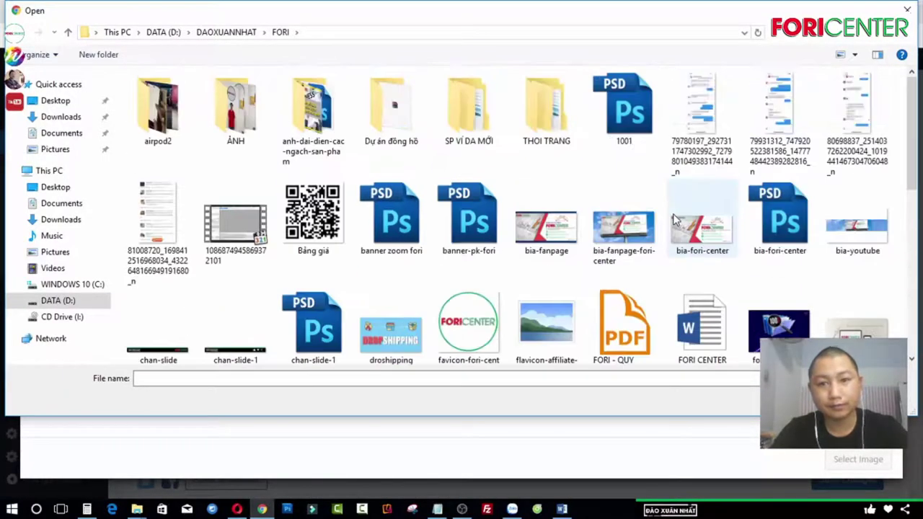
pyautogui.scroll(-6, 685, 209)
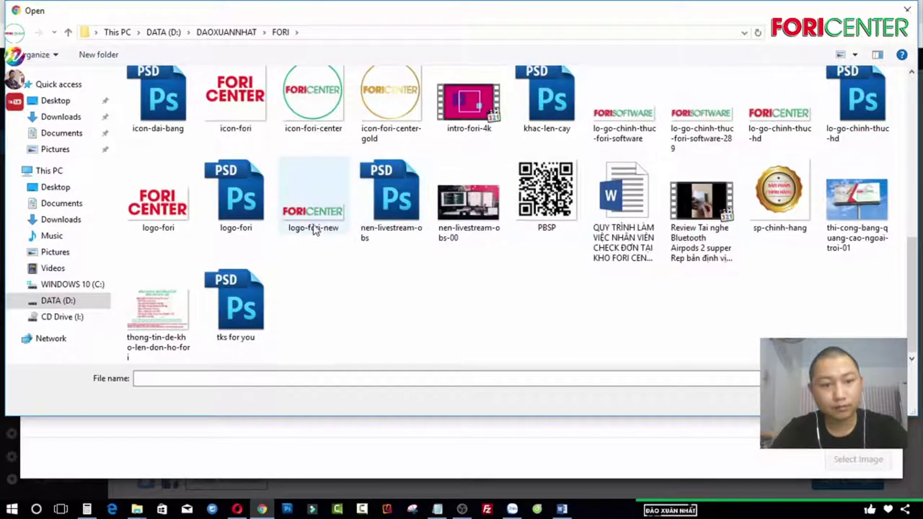
pyautogui.doubleClick(308, 203)
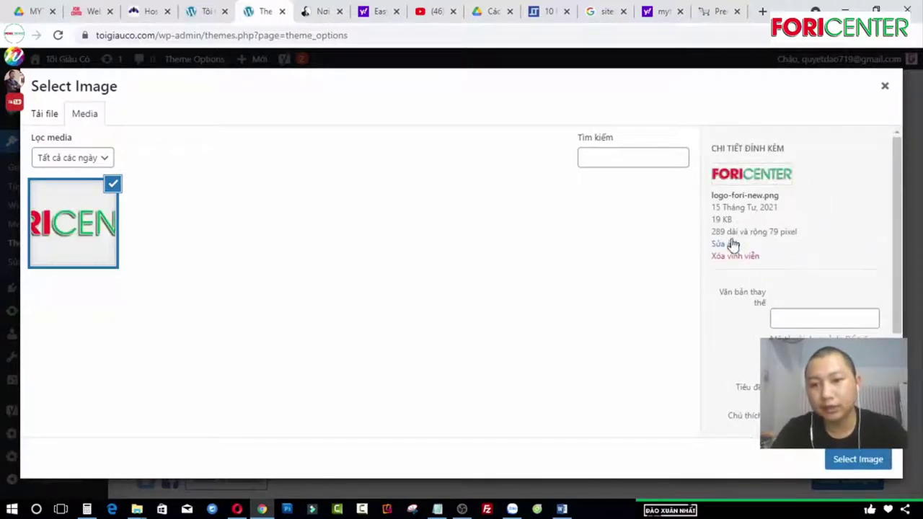
pyautogui.click(858, 459)
# - Upload favicon-fori-center from the FORI folder as the Favicon and save the theme settings
pyautogui.scroll(-1, 690, 313)
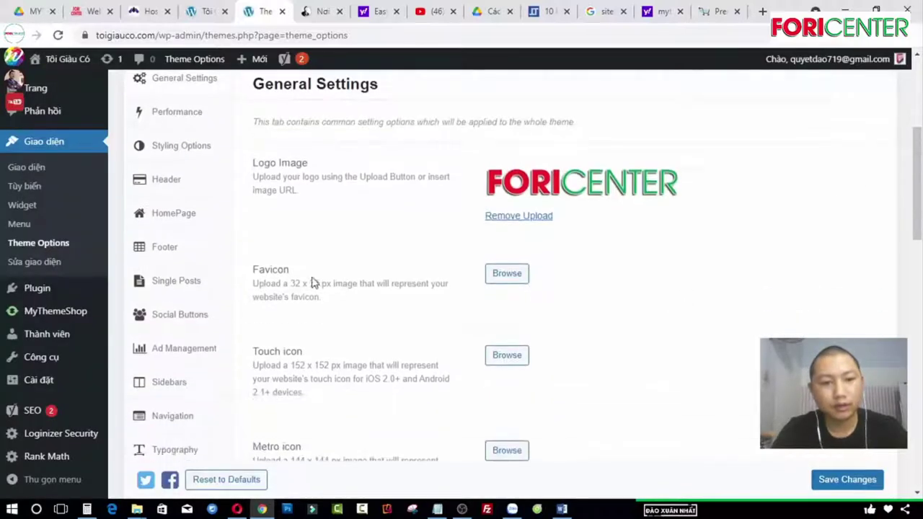
pyautogui.click(507, 276)
pyautogui.click(36, 115)
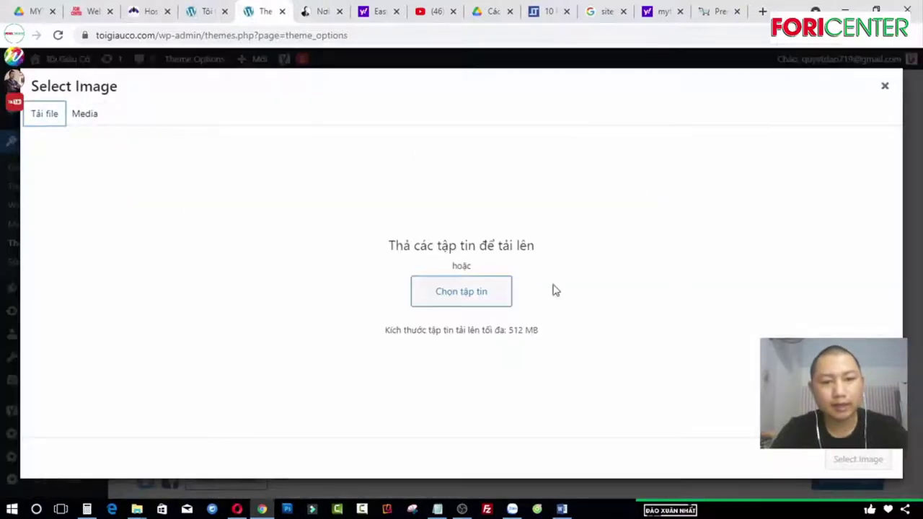
pyautogui.click(472, 291)
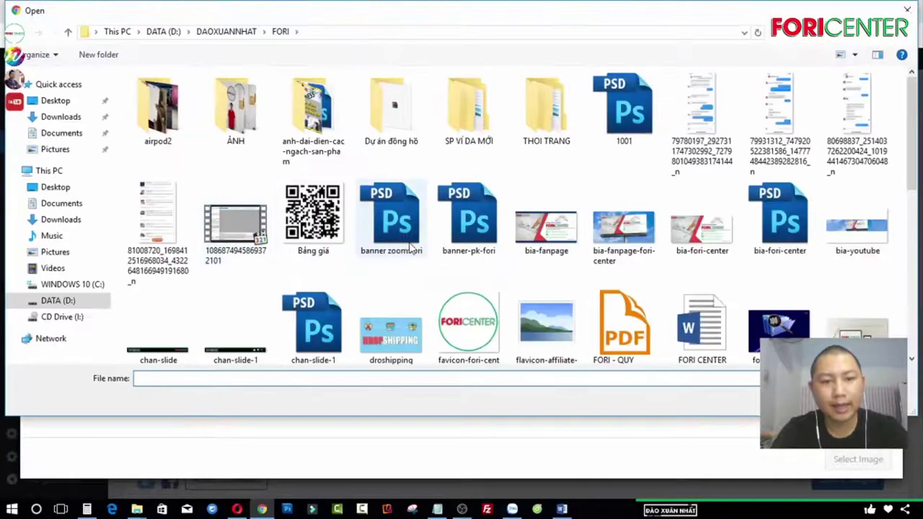
pyautogui.scroll(-2, 433, 223)
pyautogui.click(472, 206)
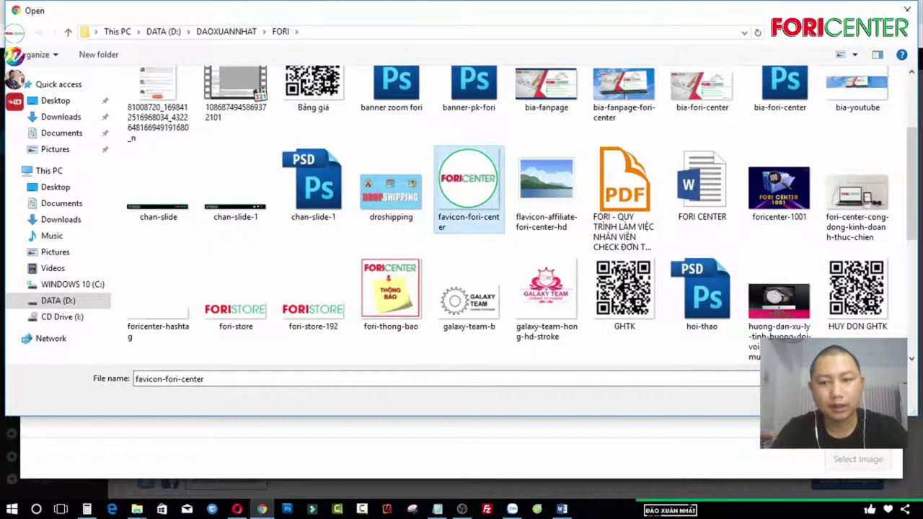
pyautogui.doubleClick(465, 212)
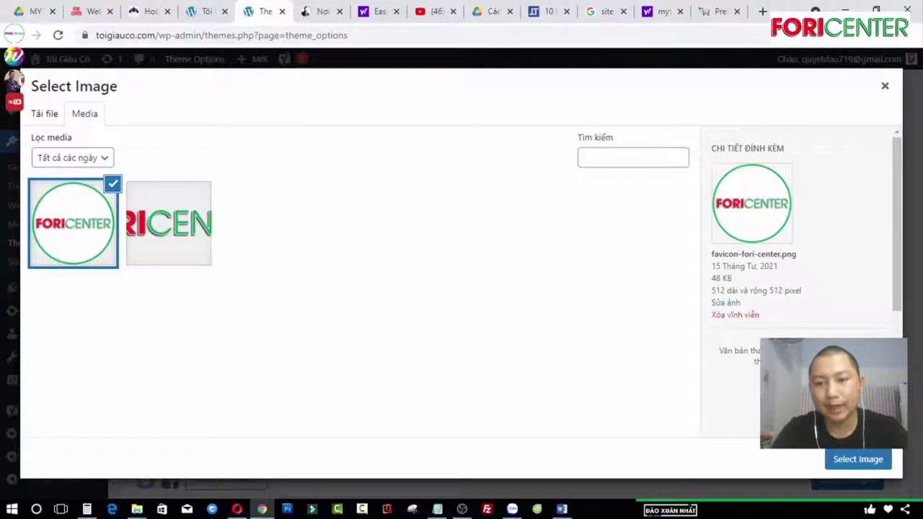
pyautogui.click(852, 461)
pyautogui.scroll(-2, 838, 488)
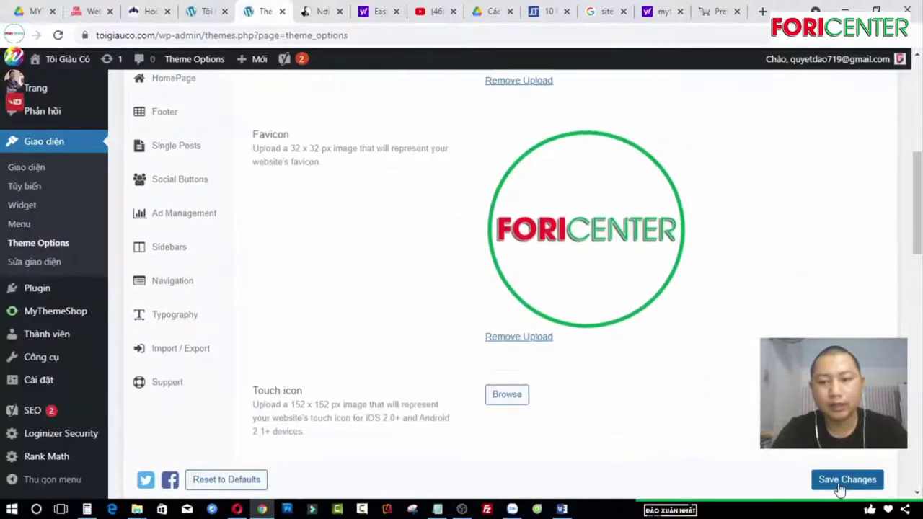
pyautogui.click(843, 480)
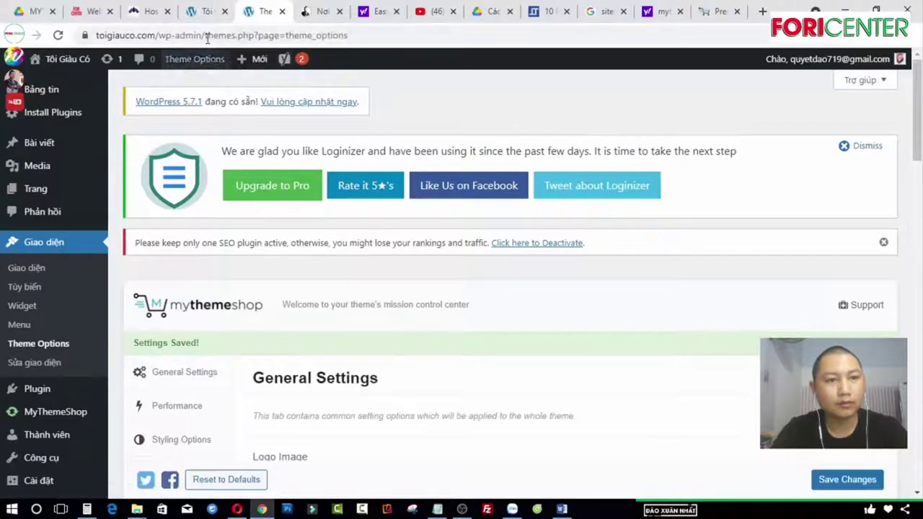
# - Reload the toigiauco.com homepage to check its logo and favicon
pyautogui.click(203, 12)
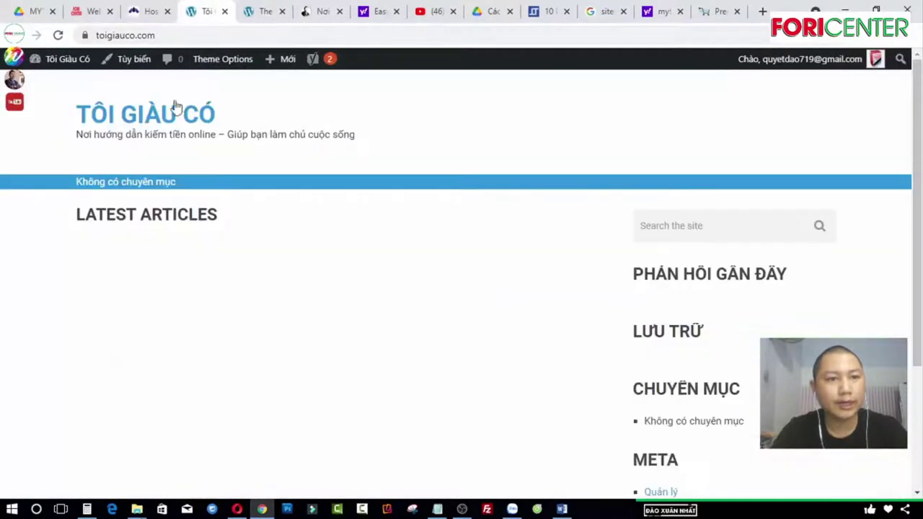
pyautogui.click(58, 35)
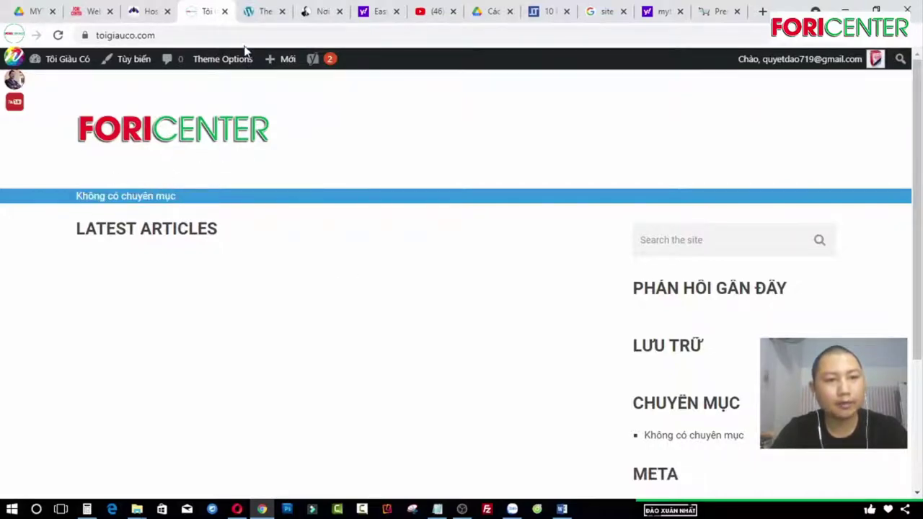
# - Return to the toigiauco.com dashboard and open the menu management page under the site's appearance settings
pyautogui.click(268, 14)
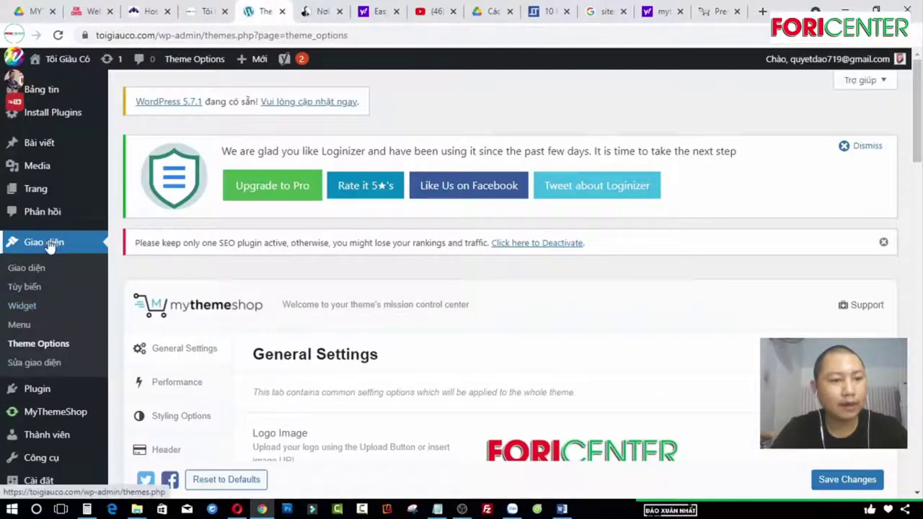
pyautogui.scroll(-3, 49, 247)
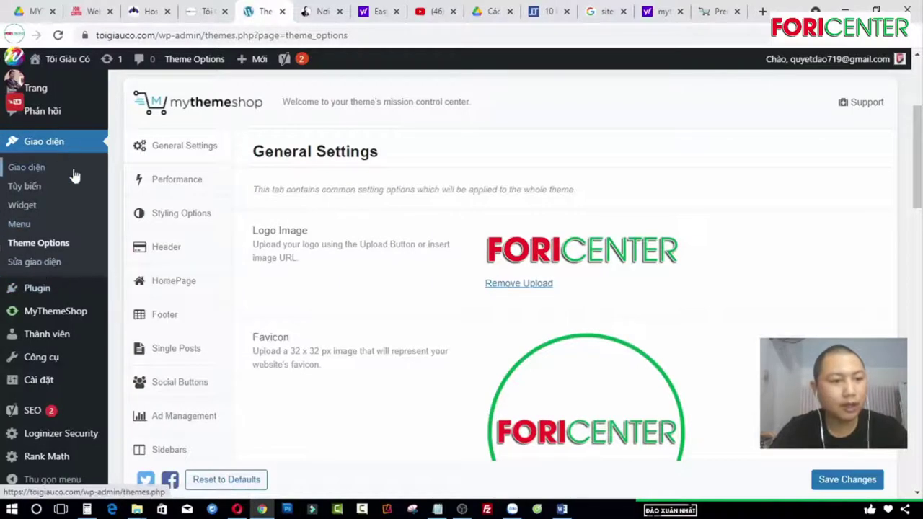
pyautogui.click(13, 227)
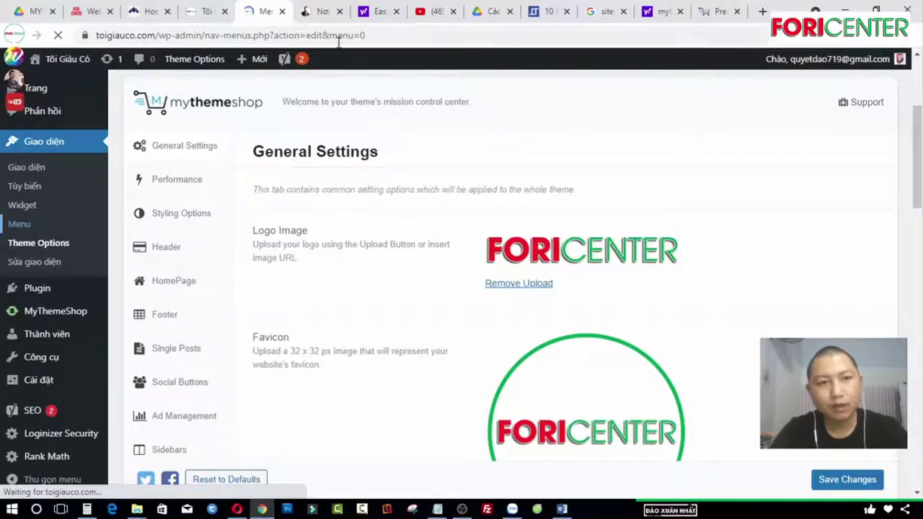
# - Create a navigation menu named Main Menu on the toigiauco.com site
pyautogui.click(322, 11)
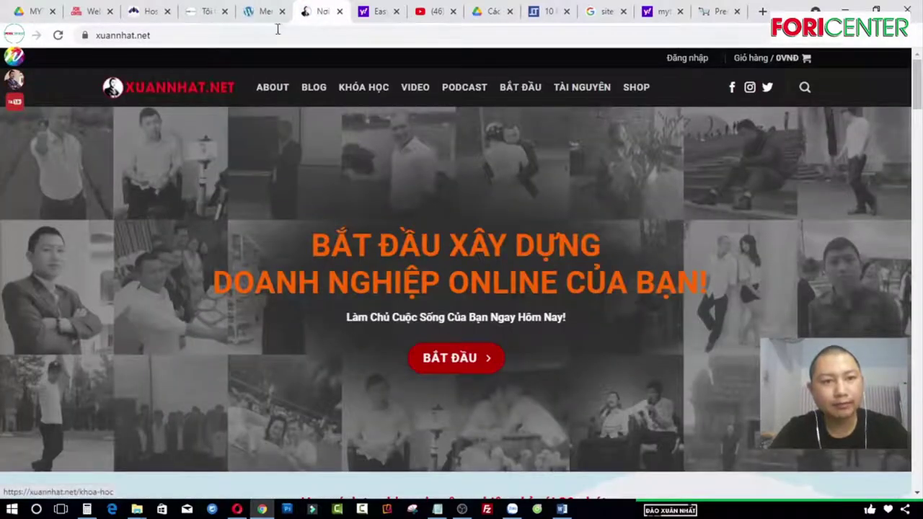
pyautogui.click(260, 11)
pyautogui.scroll(-3, 504, 325)
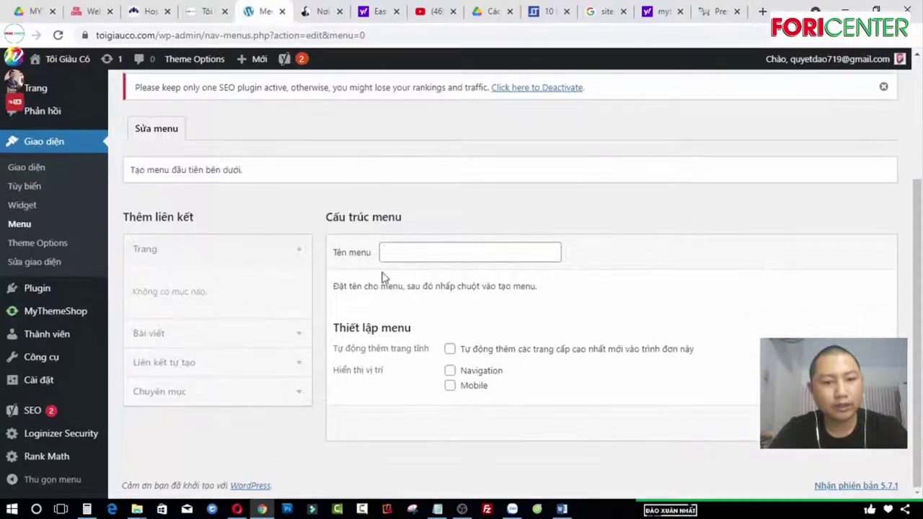
pyautogui.click(417, 252)
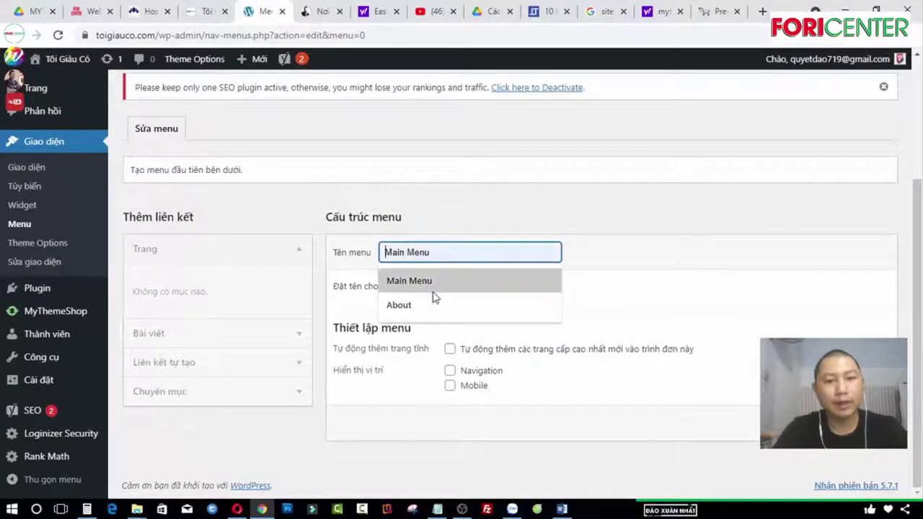
pyautogui.click(433, 291)
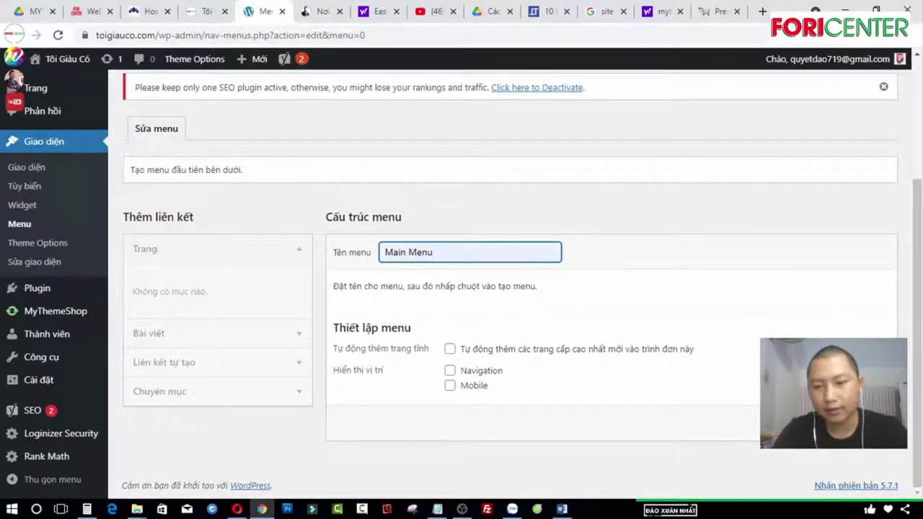
pyautogui.press('Return')
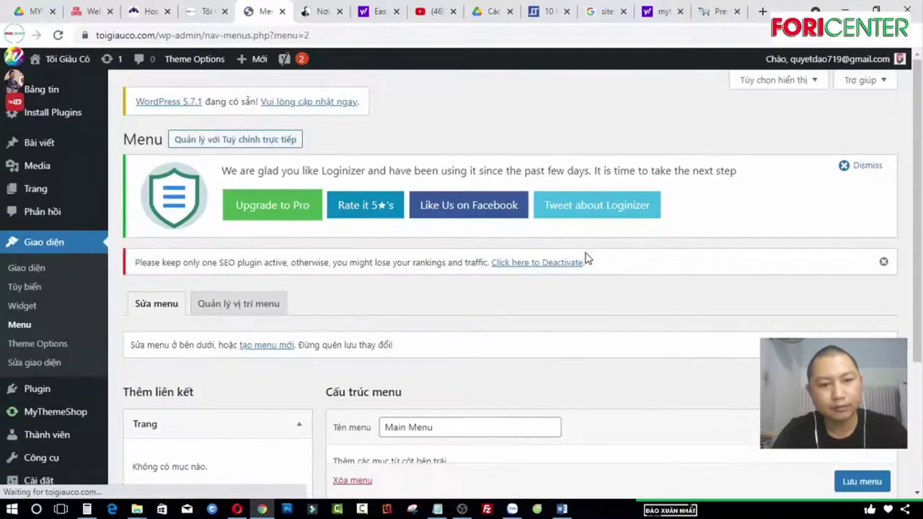
pyautogui.scroll(-3, 548, 263)
pyautogui.scroll(-1, 504, 269)
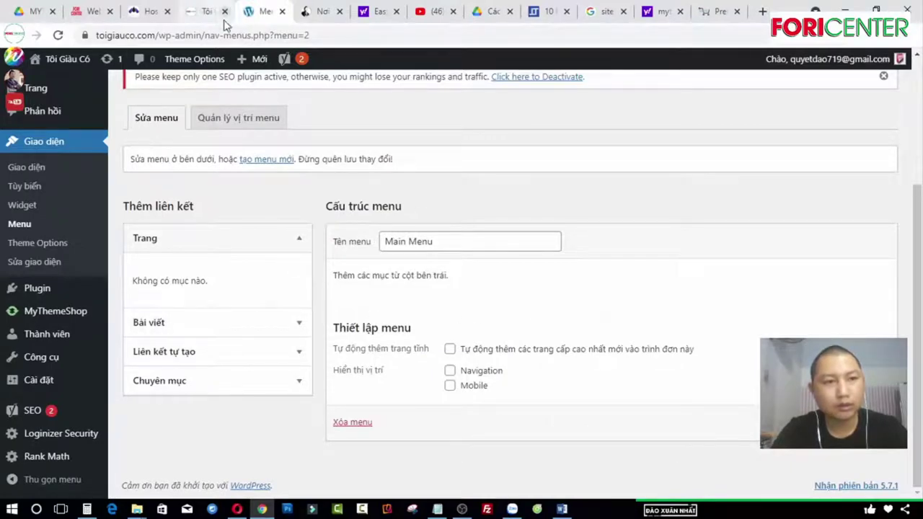
# - Consult the demo1.foribusiness.com menu and add a post category named Blog to toigiauco.com, using a separate browser tab for the categories page
pyautogui.click(91, 19)
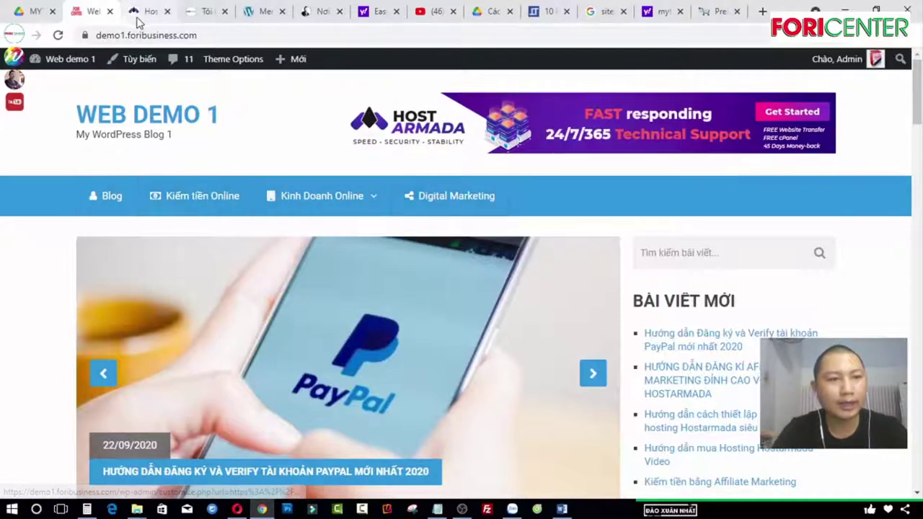
pyautogui.click(265, 15)
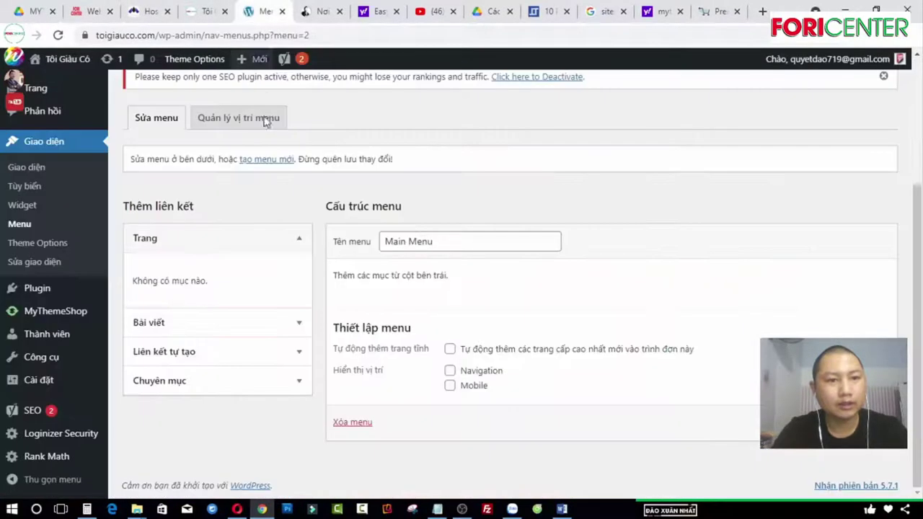
pyautogui.scroll(3, 137, 235)
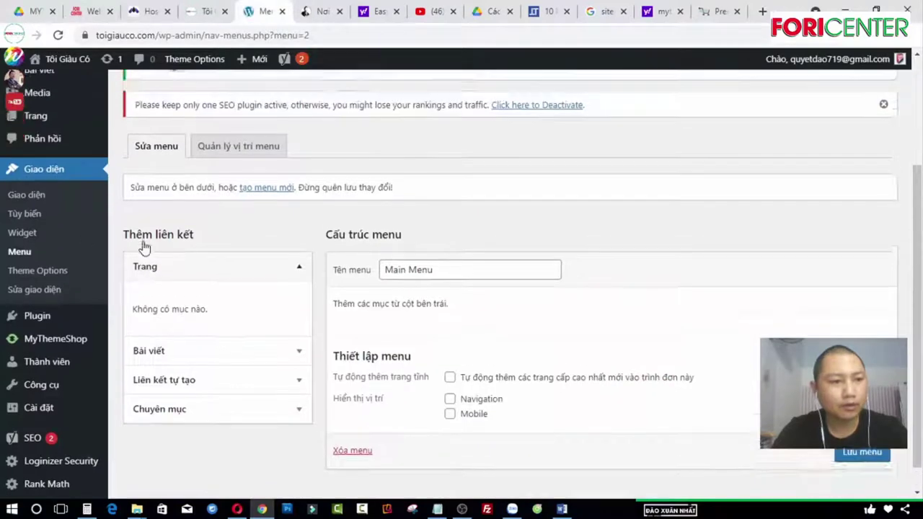
pyautogui.moveTo(54, 143)
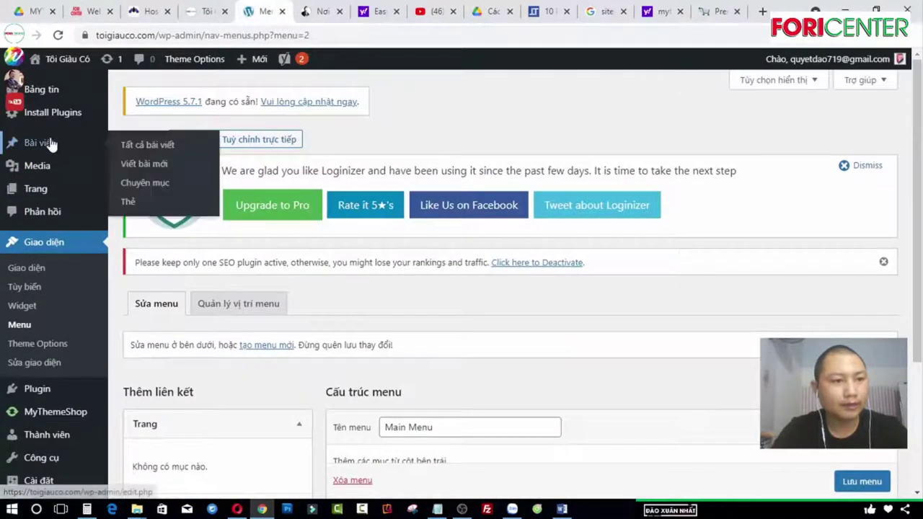
pyautogui.rightClick(147, 184)
pyautogui.click(184, 192)
pyautogui.hotkey('ctrl', 'Tab')
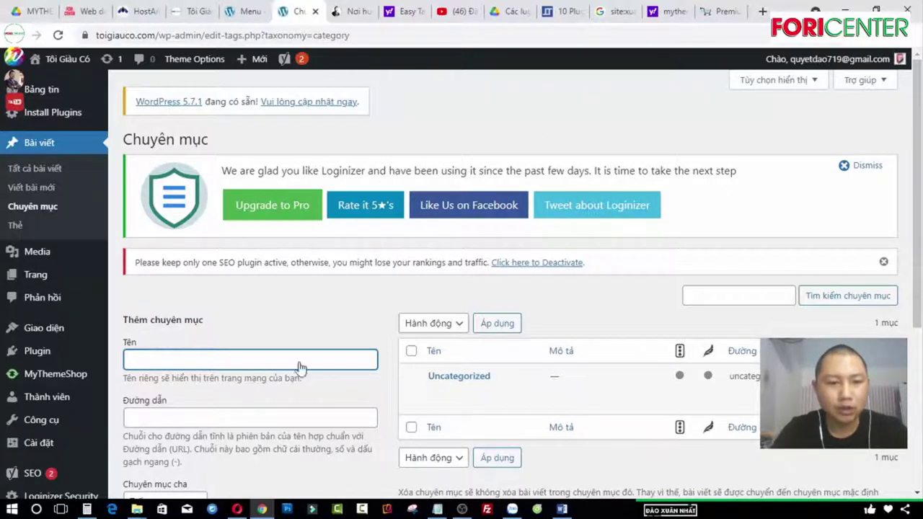
pyautogui.scroll(-1, 261, 357)
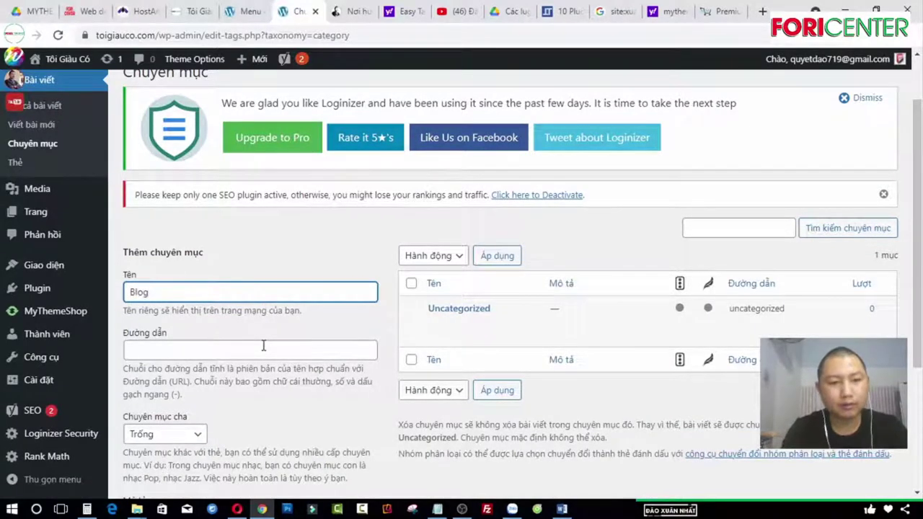
pyautogui.press('Return')
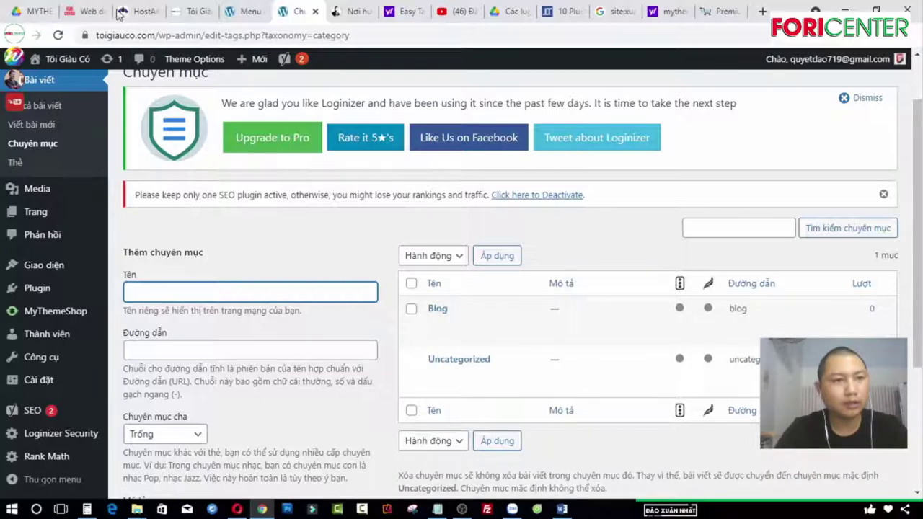
# - Add a post category named Kiếm tiền online, following the menu items of the demo site
pyautogui.click(84, 12)
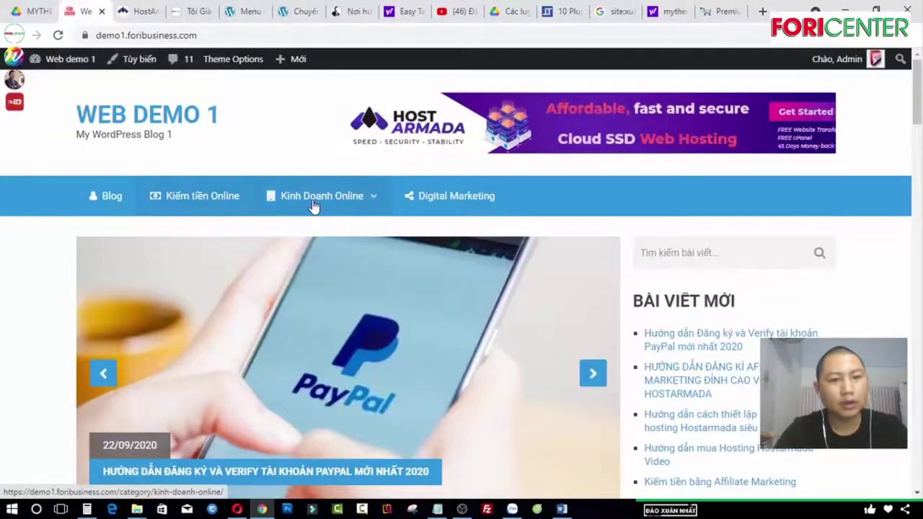
pyautogui.click(299, 12)
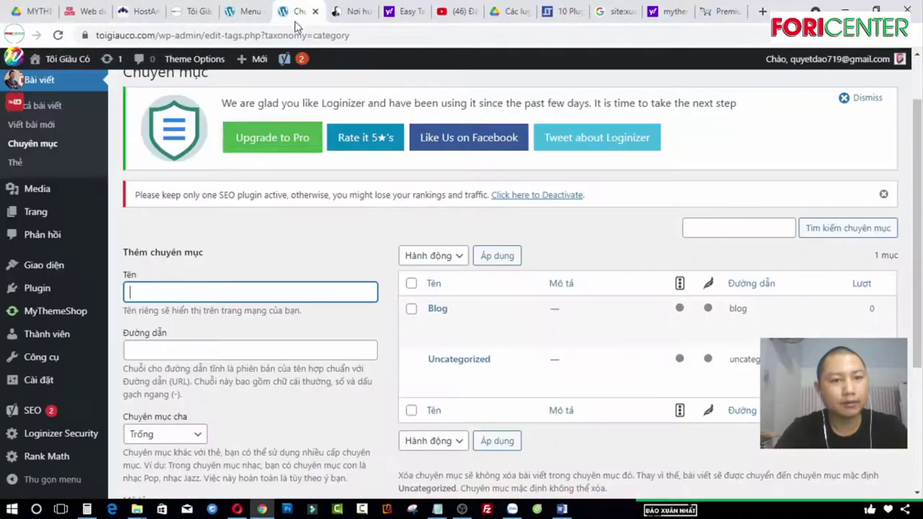
pyautogui.write('Kiếm ')
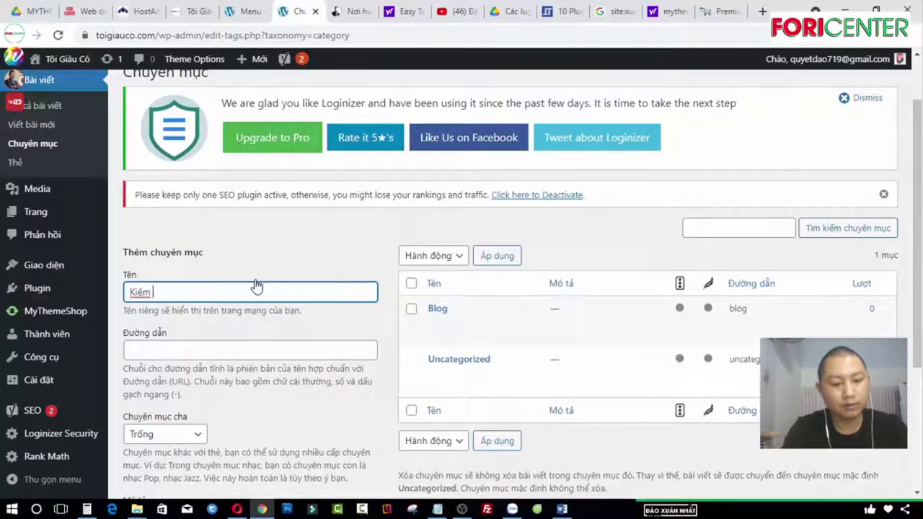
pyautogui.write('tiền o')
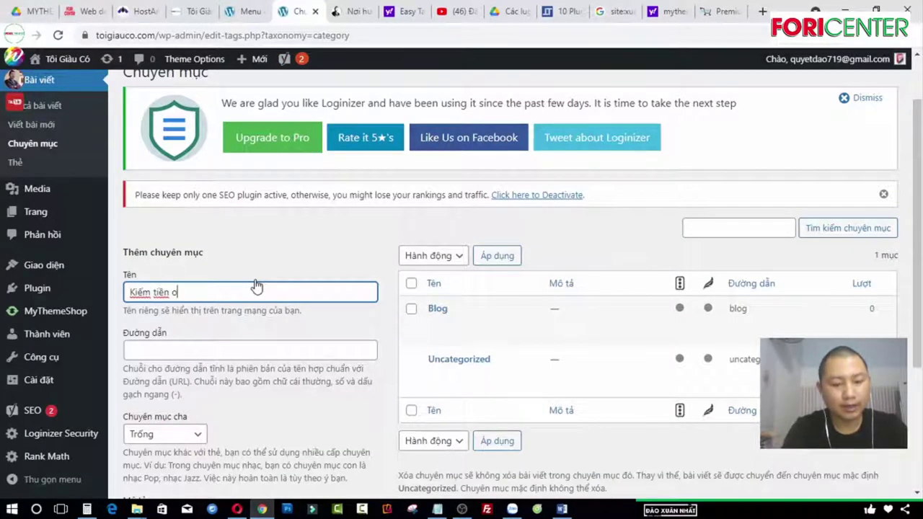
pyautogui.write('nline')
pyautogui.press('Return')
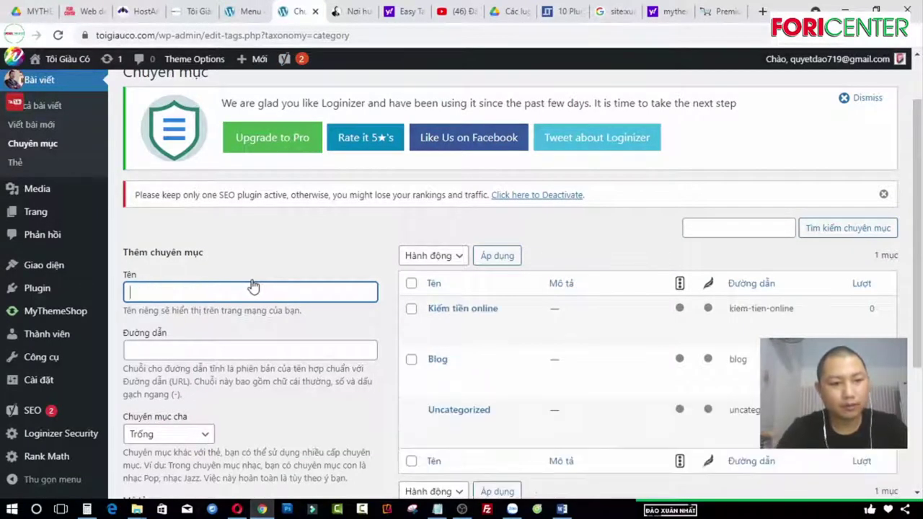
# - Add another post category named Kinh doanh online
pyautogui.write('Kinh doanh onli')
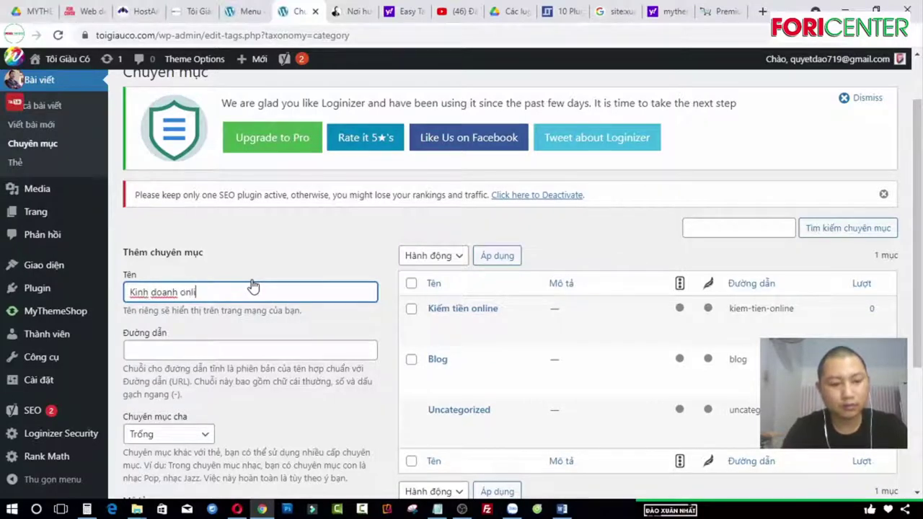
pyautogui.write('ne')
pyautogui.press('Return')
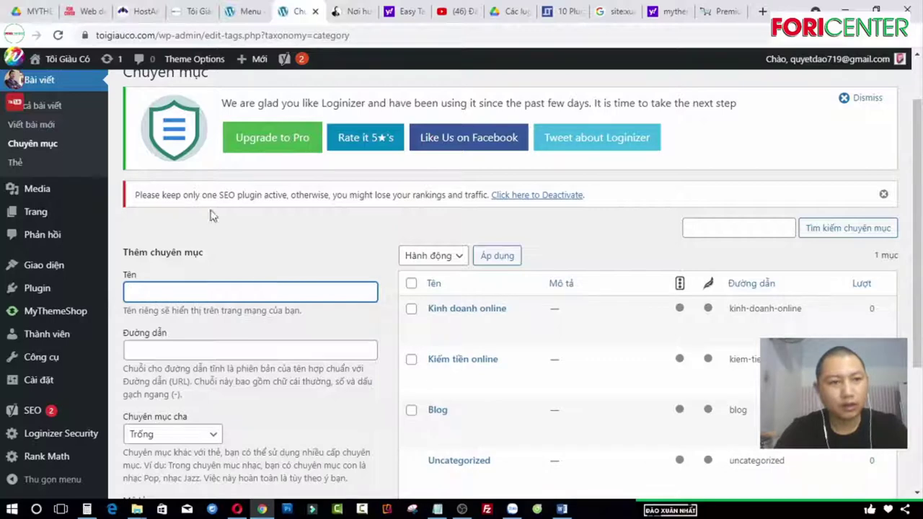
# - Check the demo site's remaining menu item and add a post category named Digital Marketing on toigiauco.com
pyautogui.click(87, 9)
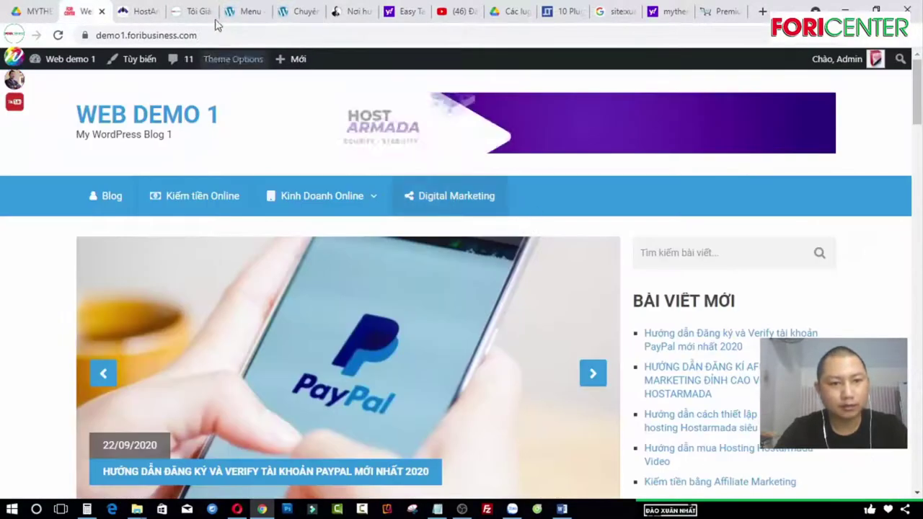
pyautogui.click(250, 15)
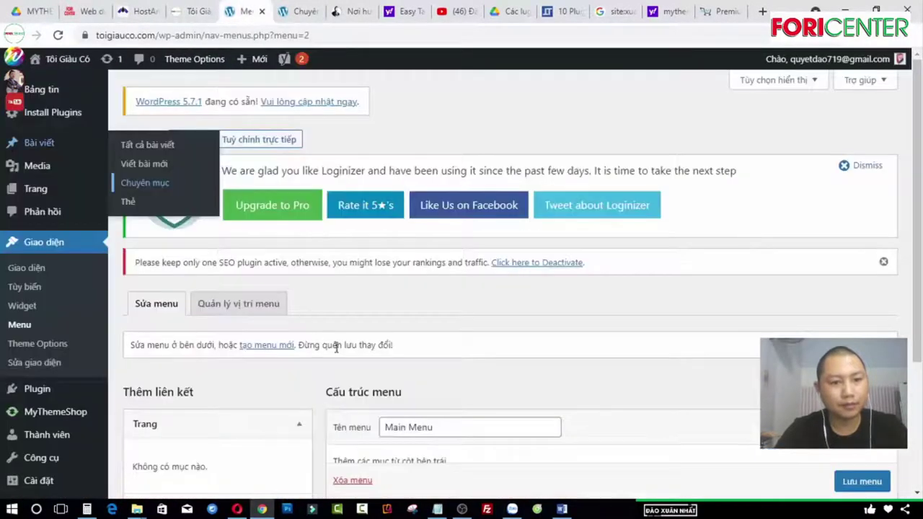
pyautogui.scroll(-2, 472, 360)
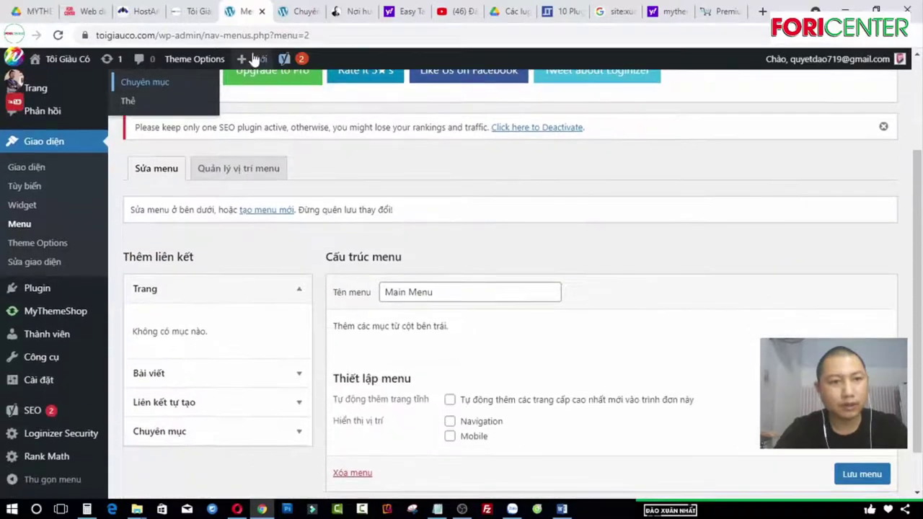
pyautogui.click(297, 14)
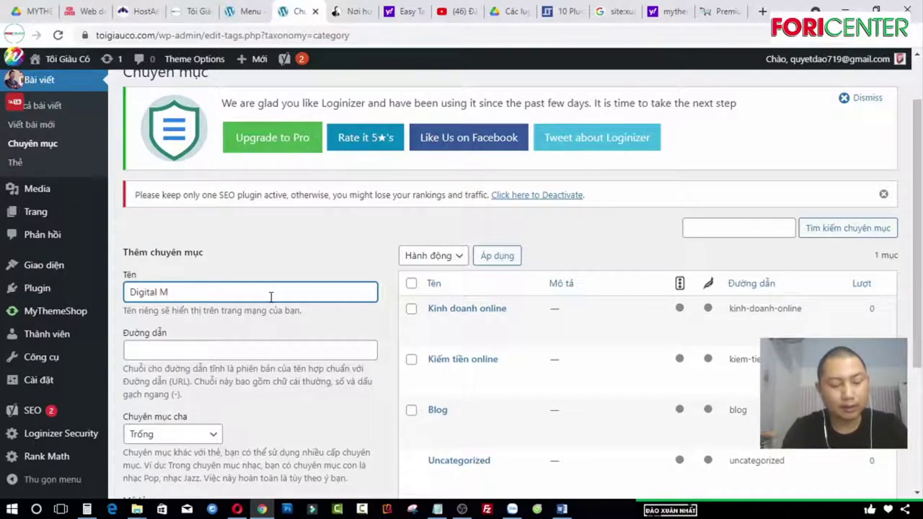
pyautogui.write('rketing')
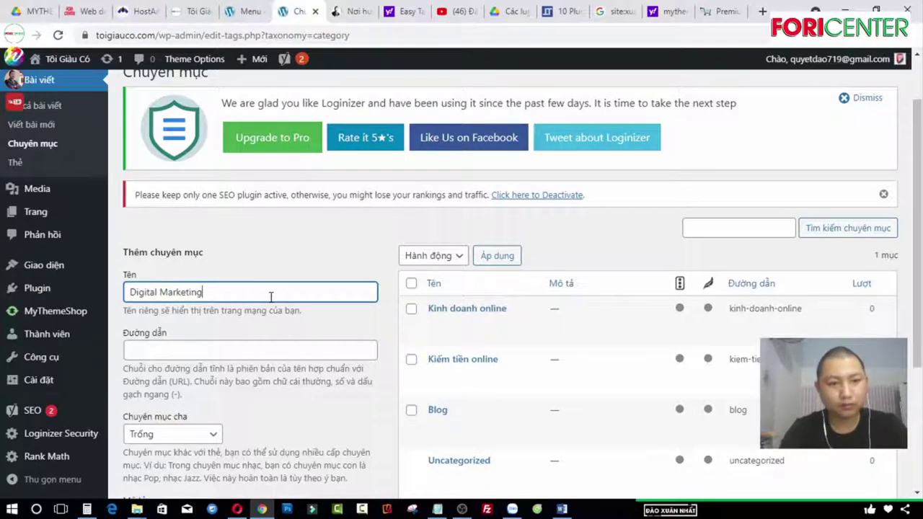
pyautogui.press('Return')
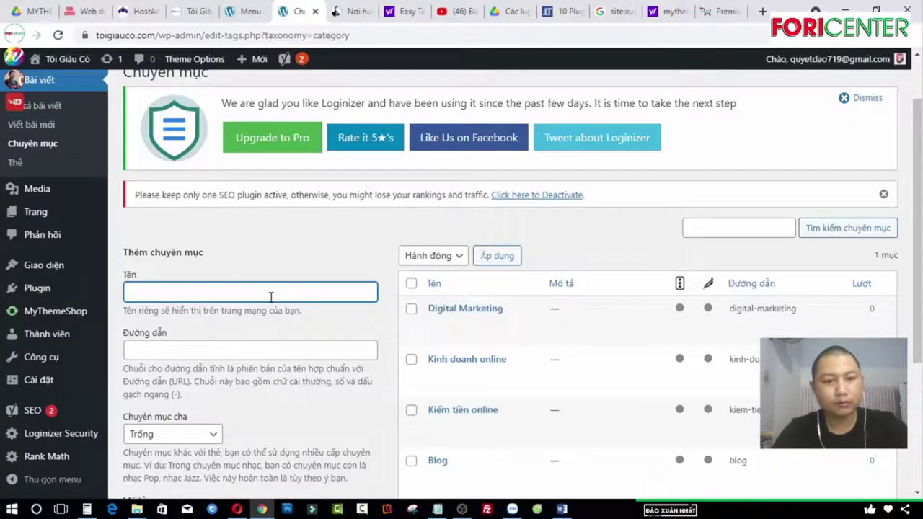
# - Review the category list, then reload the Main Menu editing page to check the link types available for it
pyautogui.scroll(-2, 494, 280)
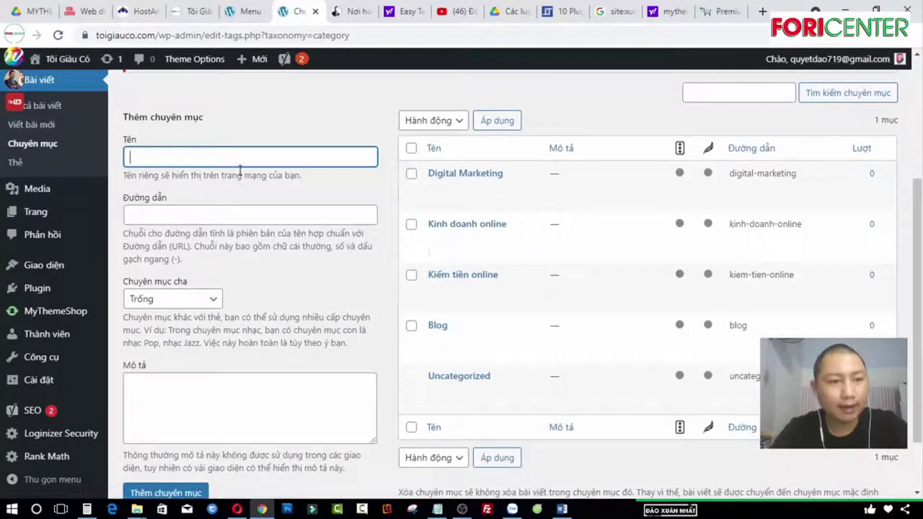
pyautogui.scroll(-1, 237, 325)
pyautogui.scroll(3, 313, 267)
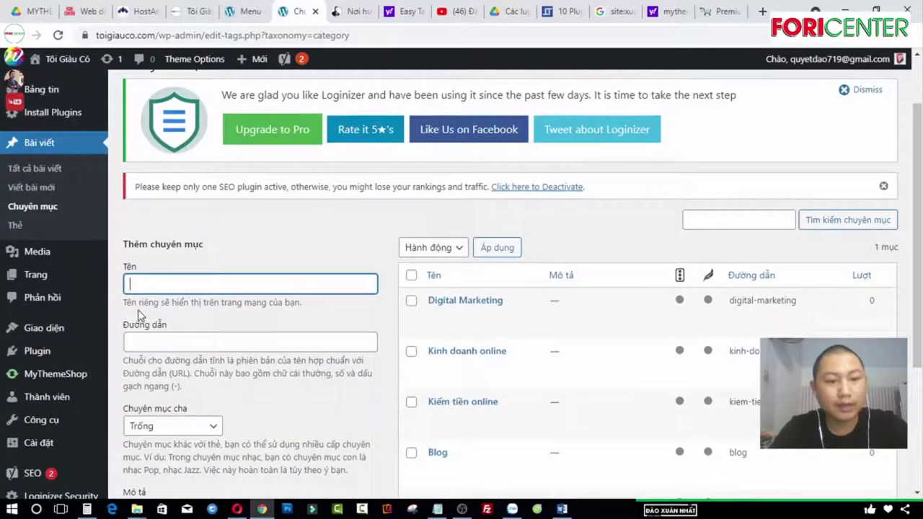
pyautogui.click(244, 11)
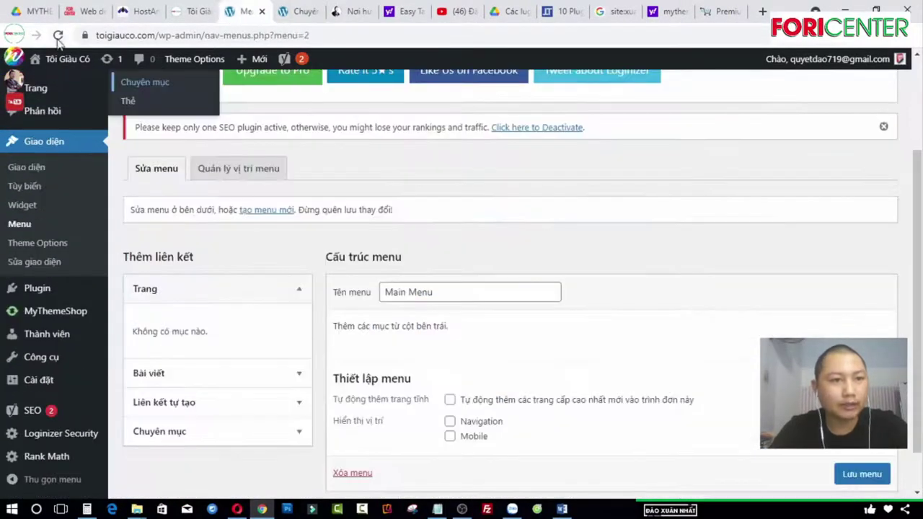
pyautogui.click(58, 36)
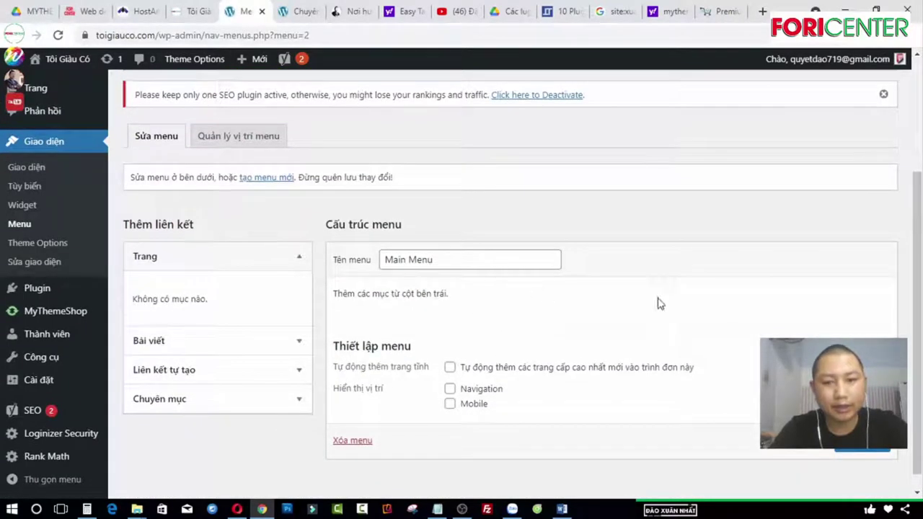
pyautogui.scroll(-1, 406, 329)
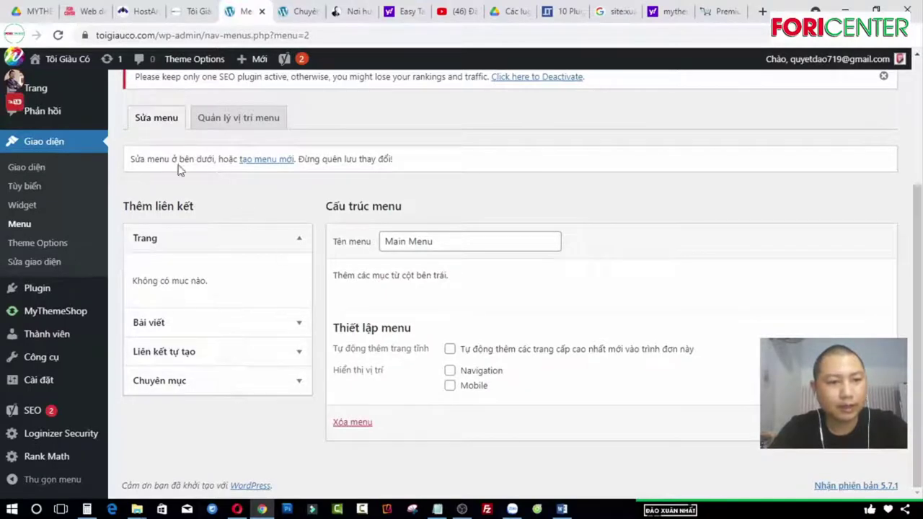
# - Return to the post categories tab and open the site's list of pages from there
pyautogui.click(299, 11)
pyautogui.click(232, 11)
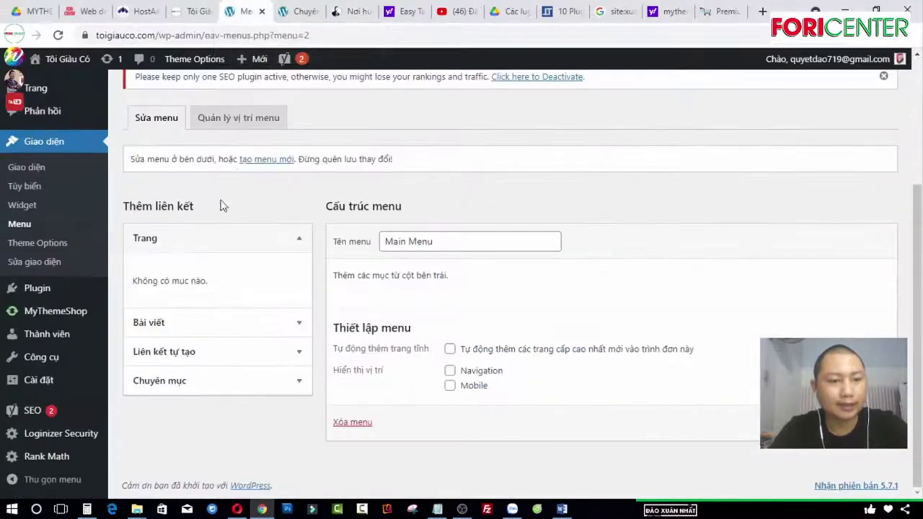
pyautogui.scroll(3, 25, 209)
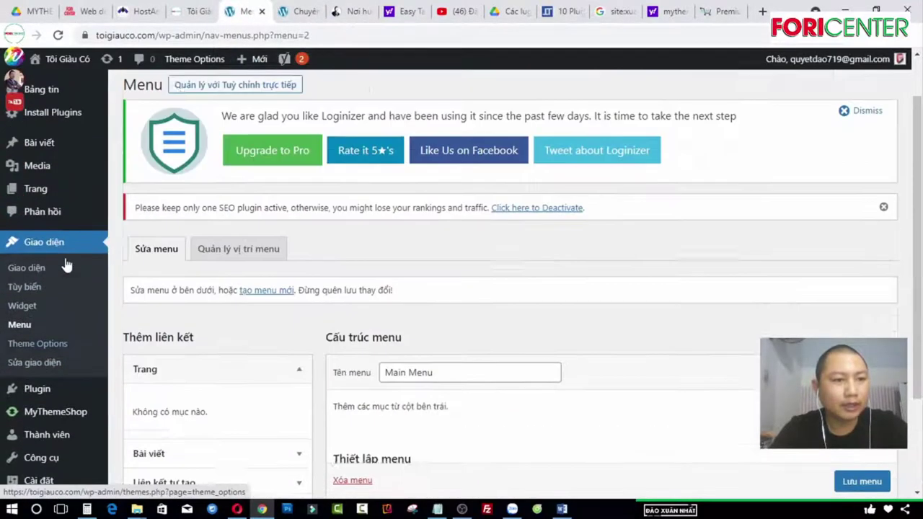
pyautogui.click(300, 10)
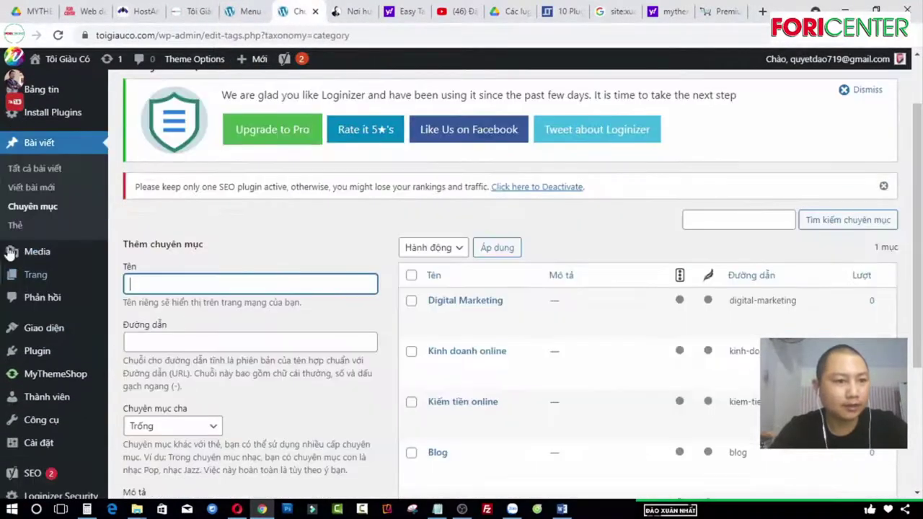
pyautogui.click(85, 278)
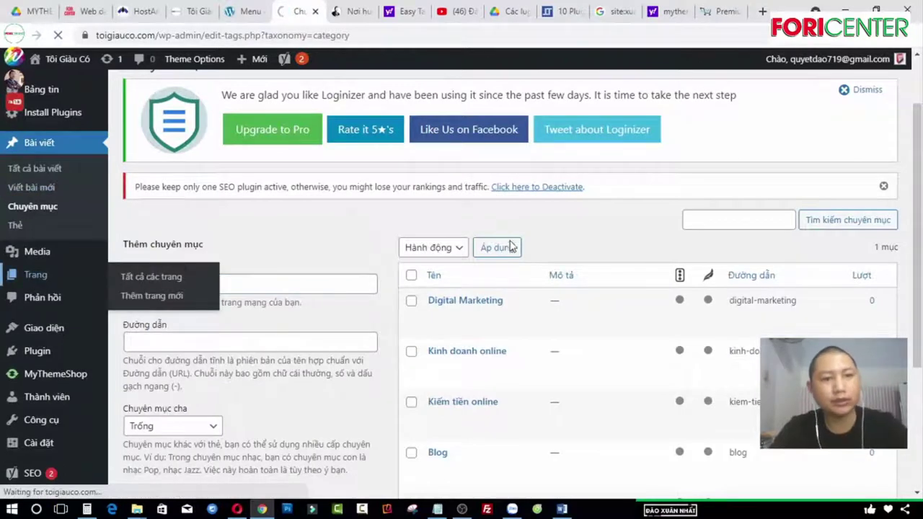
# - Start a new page on toigiauco.com and title it "Trang chủ"
pyautogui.scroll(-1, 188, 303)
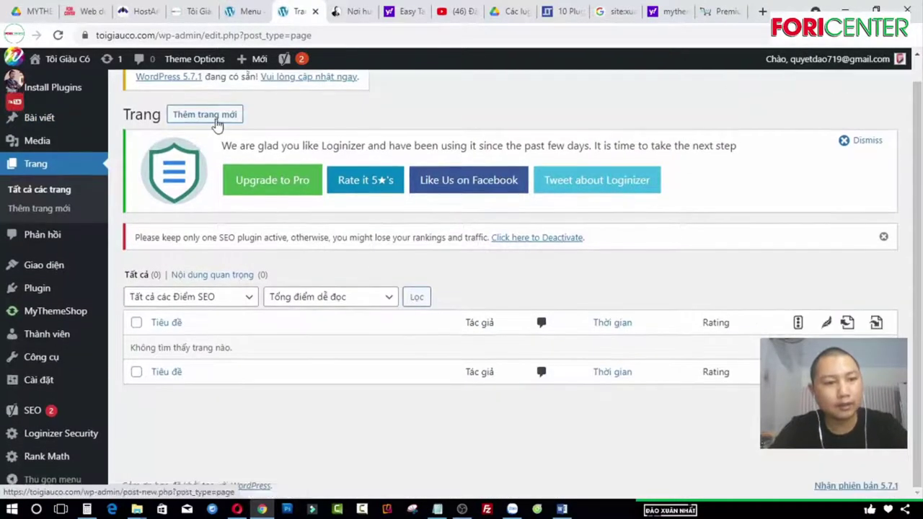
pyautogui.click(216, 119)
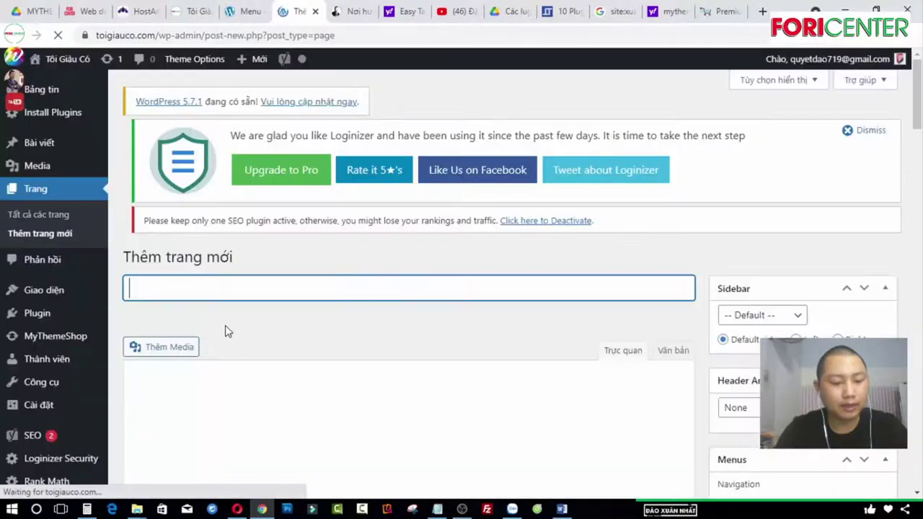
pyautogui.write('Trang ')
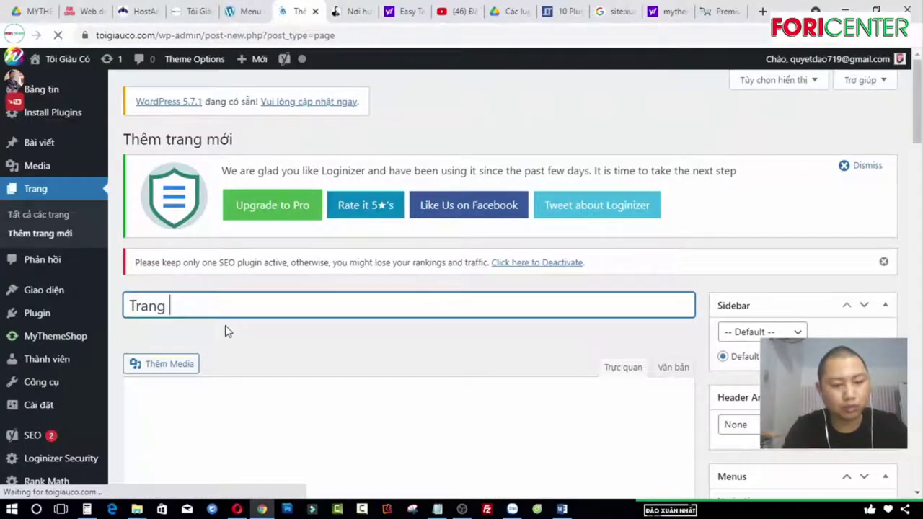
pyautogui.write('chủ')
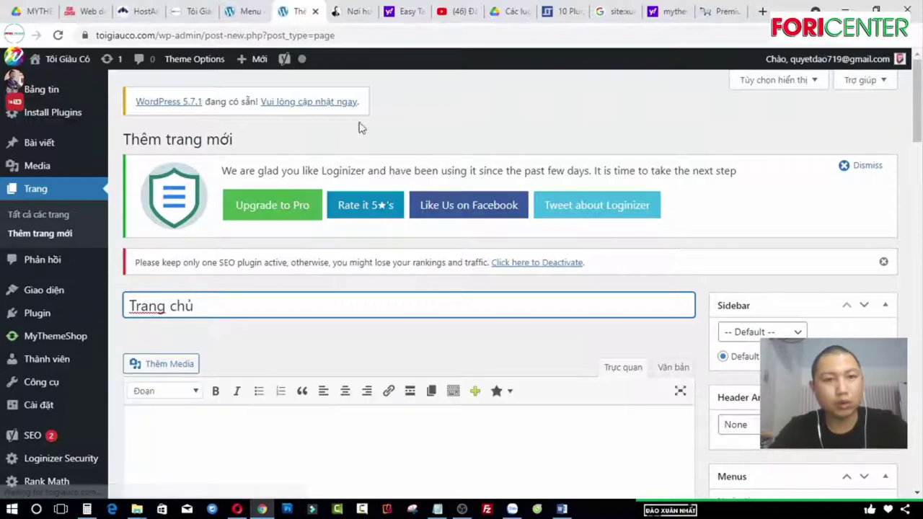
# - Look over the xuannhat.net home page as a reference, then publish the Trang chủ page
pyautogui.click(352, 11)
pyautogui.moveTo(917, 83); pyautogui.dragTo(917, 461)
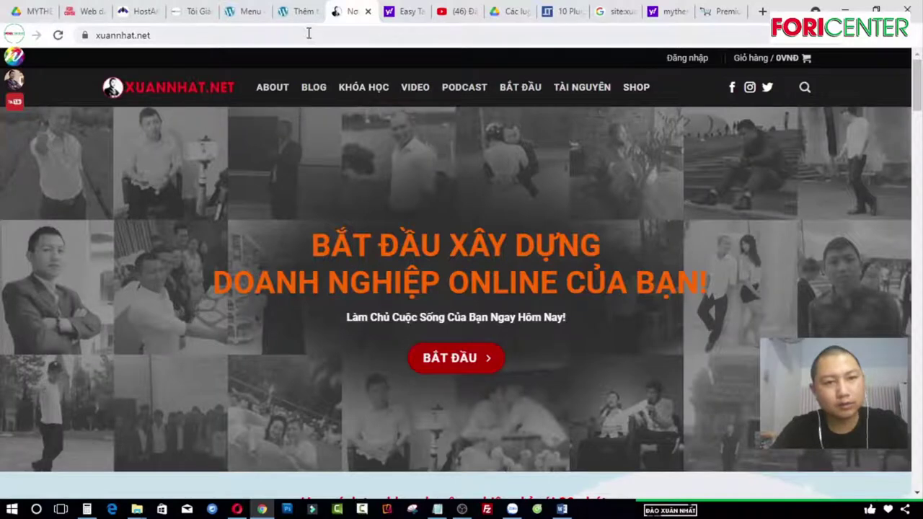
pyautogui.click(300, 12)
pyautogui.scroll(-4, 603, 323)
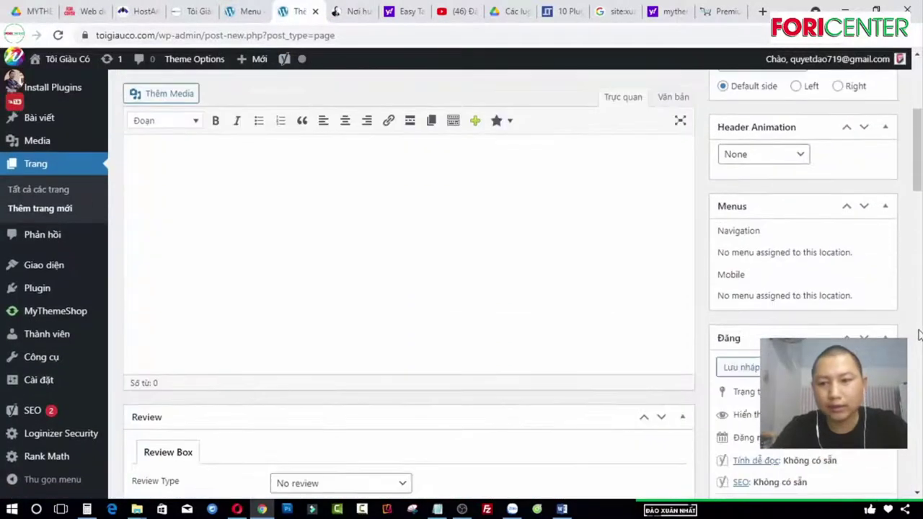
pyautogui.click(741, 299)
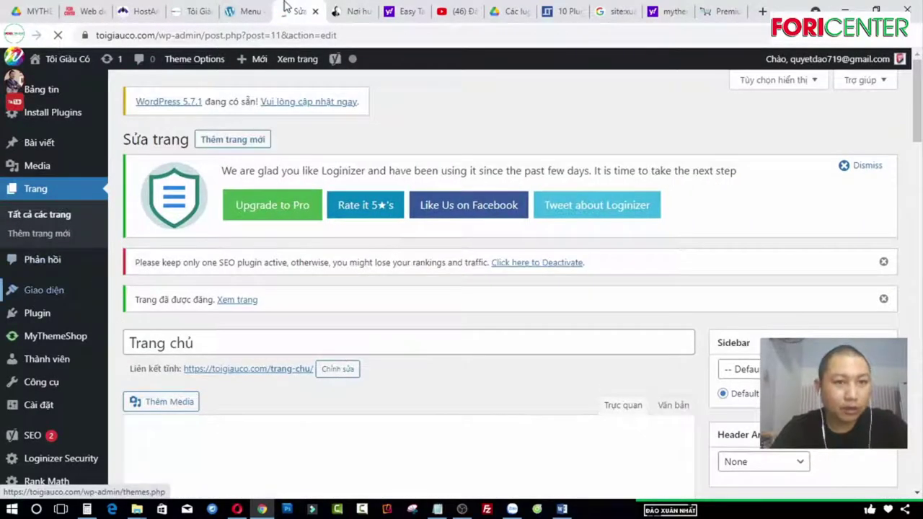
# - Reload the Main Menu editing page and add both Trang chủ entries from the full page list to the menu
pyautogui.click(242, 10)
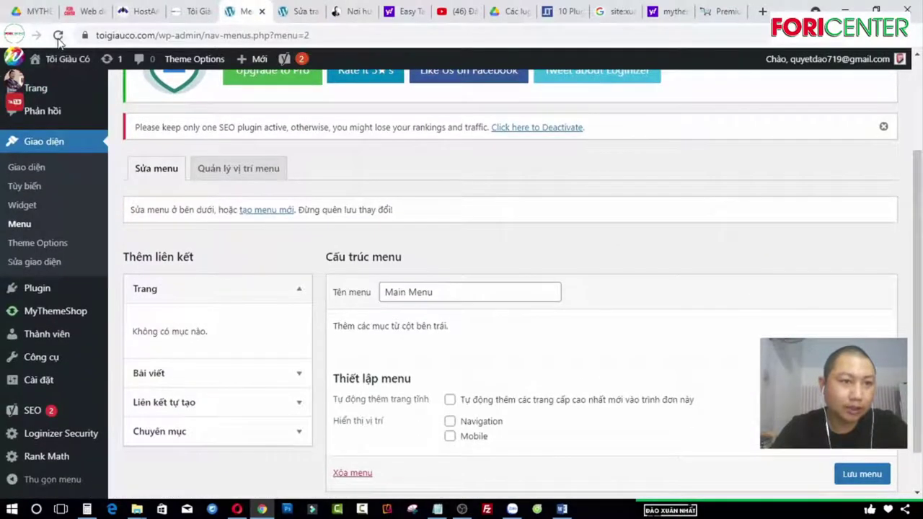
pyautogui.click(58, 38)
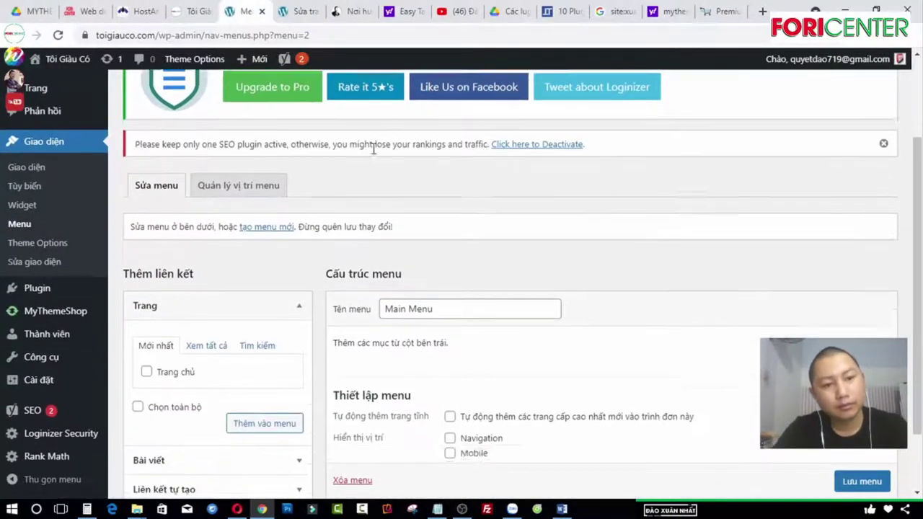
pyautogui.scroll(-2, 378, 159)
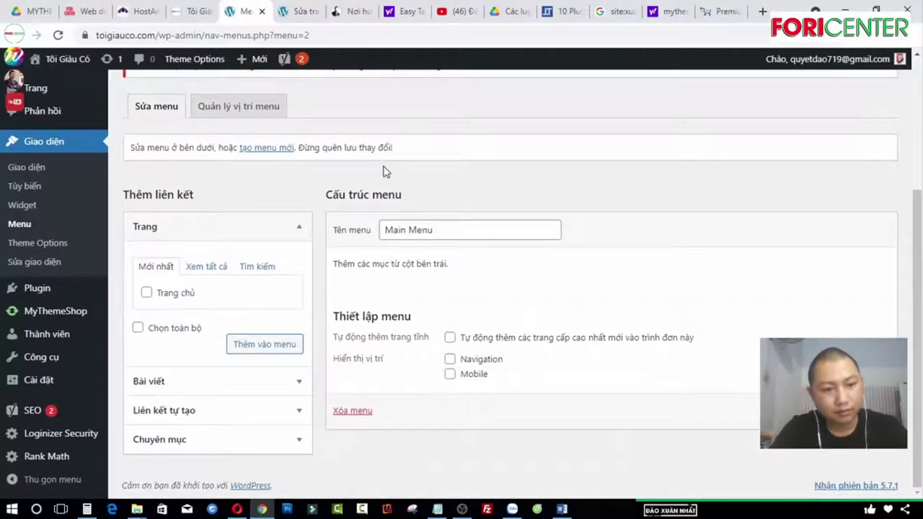
pyautogui.click(215, 268)
pyautogui.click(147, 293)
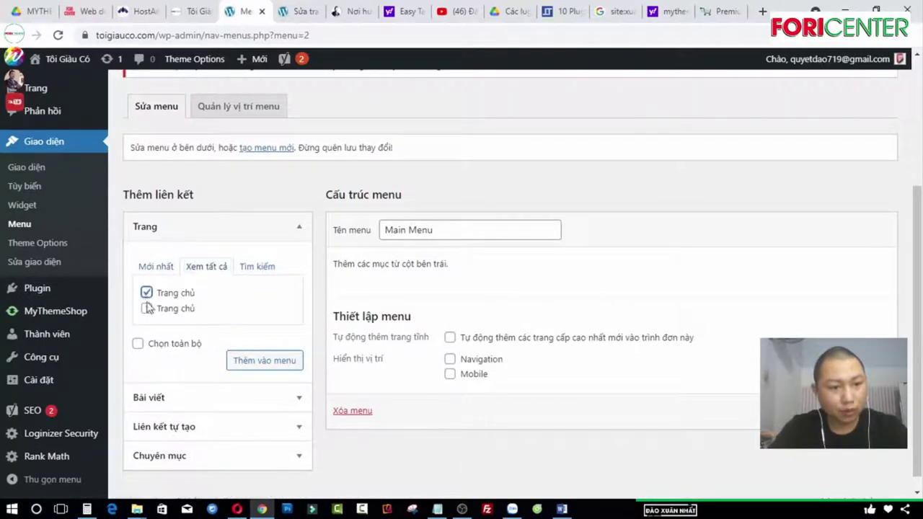
pyautogui.click(147, 308)
pyautogui.click(262, 362)
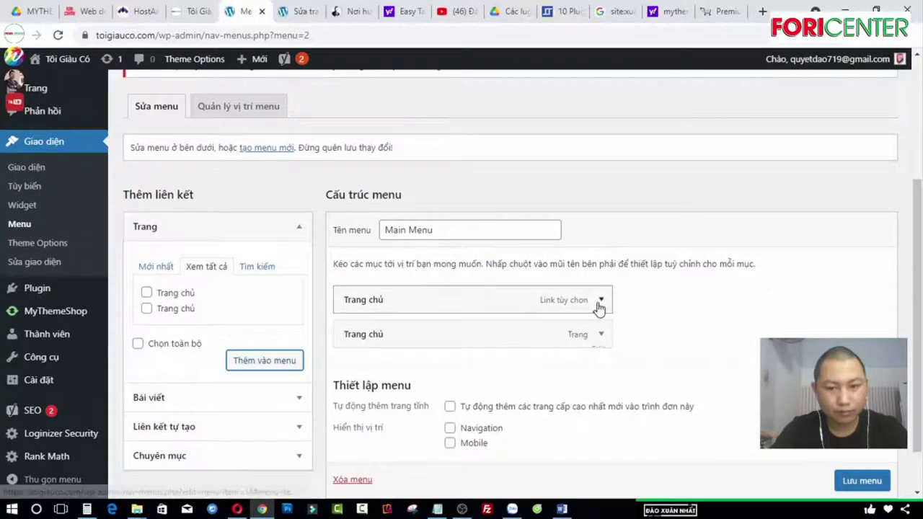
# - Remove the custom-link Trang chủ item from the Main Menu structure
pyautogui.click(599, 301)
pyautogui.scroll(-1, 381, 419)
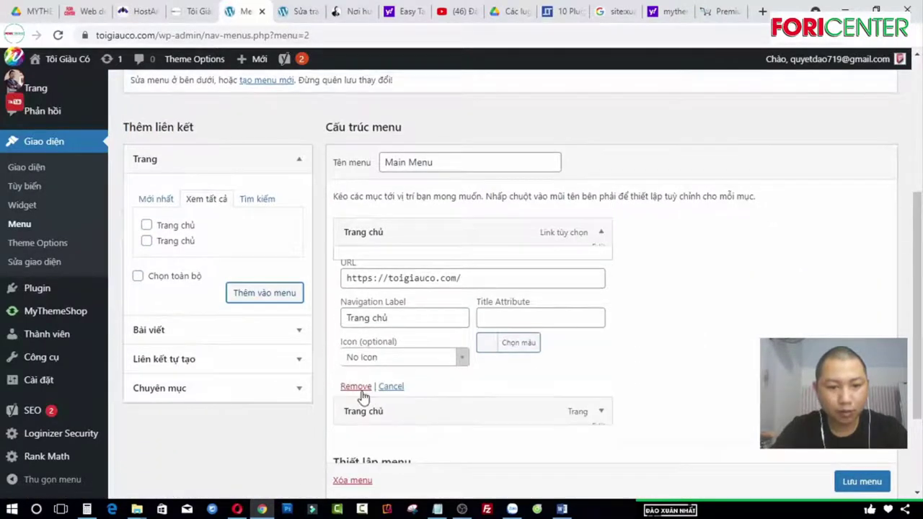
pyautogui.click(355, 387)
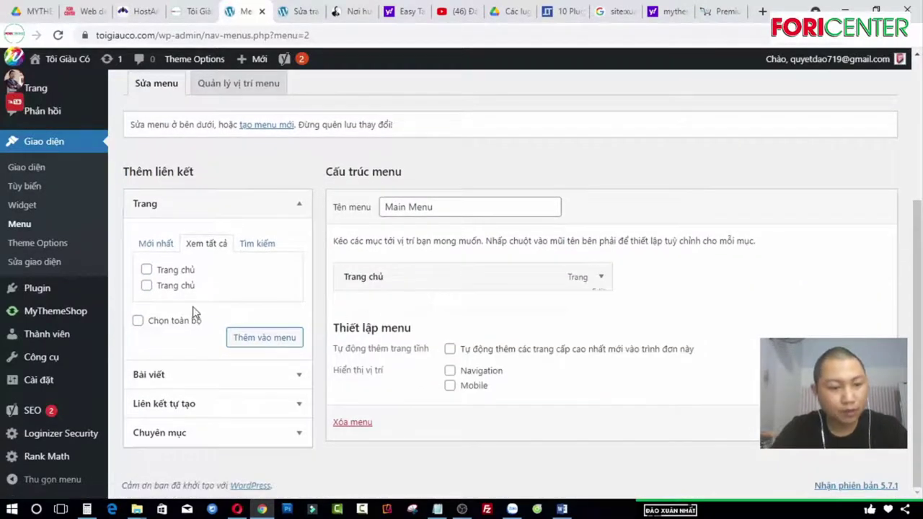
# - Add the Blog, Digital Marketing, Kiếm tiền online and Kinh doanh online categories to the Main Menu
pyautogui.click(249, 434)
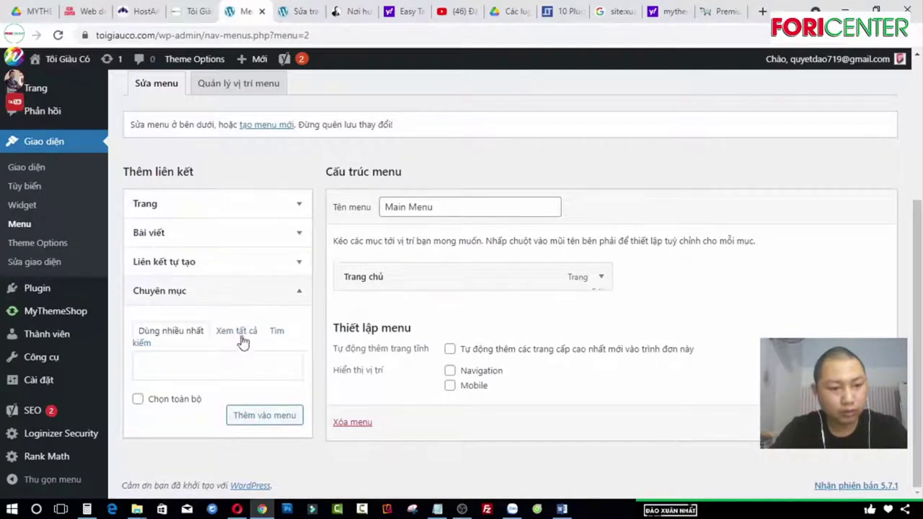
pyautogui.click(240, 332)
pyautogui.scroll(-1, 239, 332)
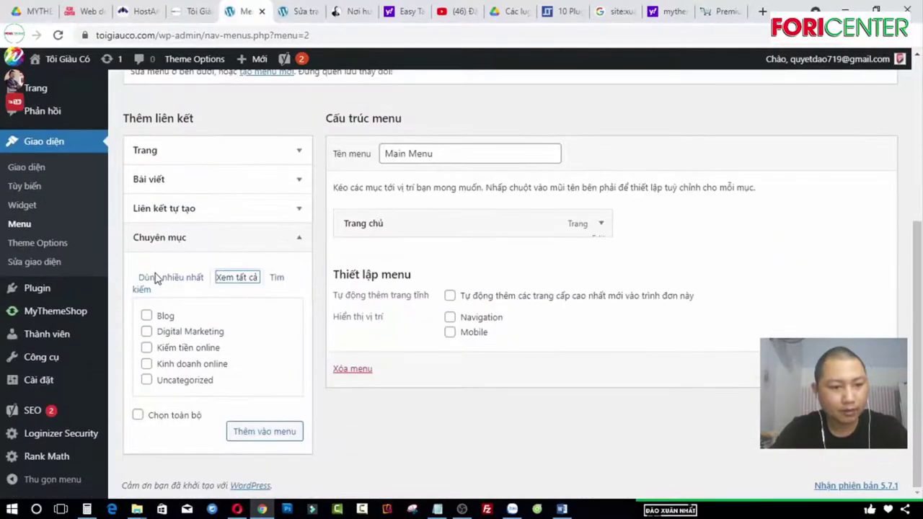
pyautogui.click(147, 315)
pyautogui.click(146, 331)
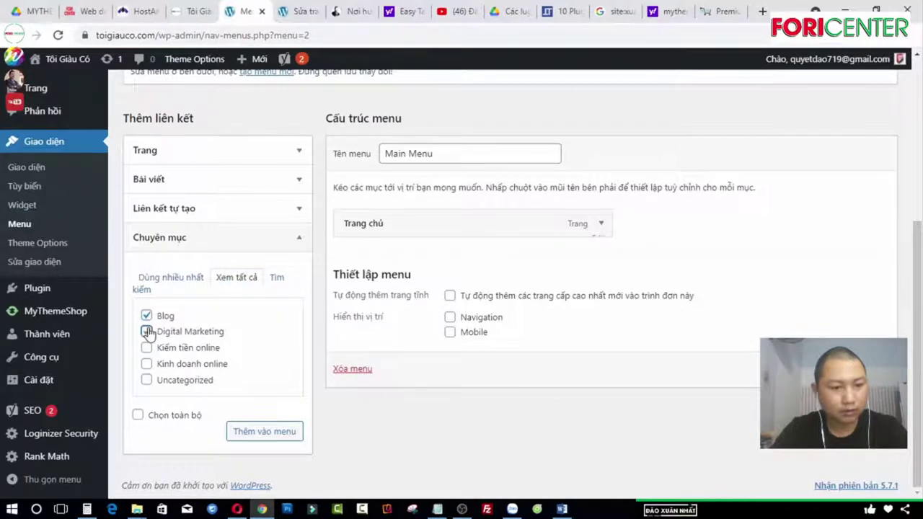
pyautogui.click(146, 347)
pyautogui.click(146, 363)
pyautogui.click(262, 432)
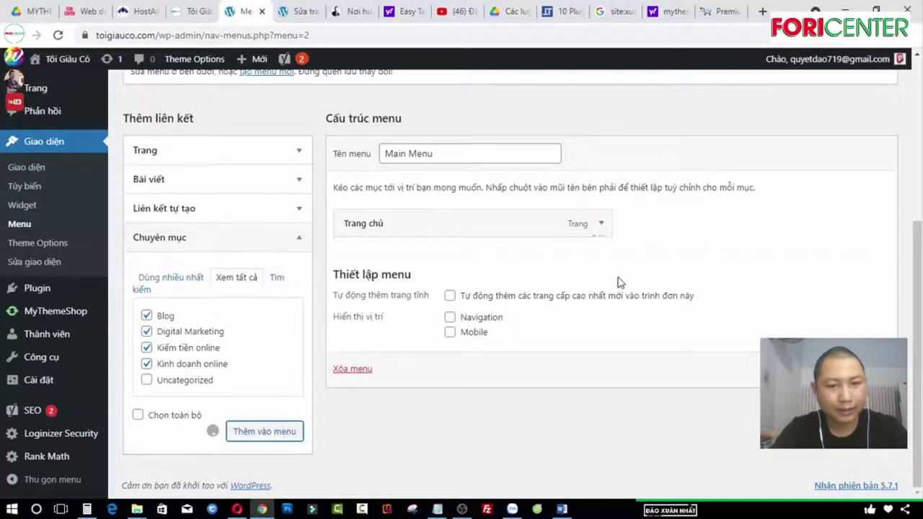
# - Review the menu structure and the page's display options, then save the Main Menu
pyautogui.scroll(2, 577, 281)
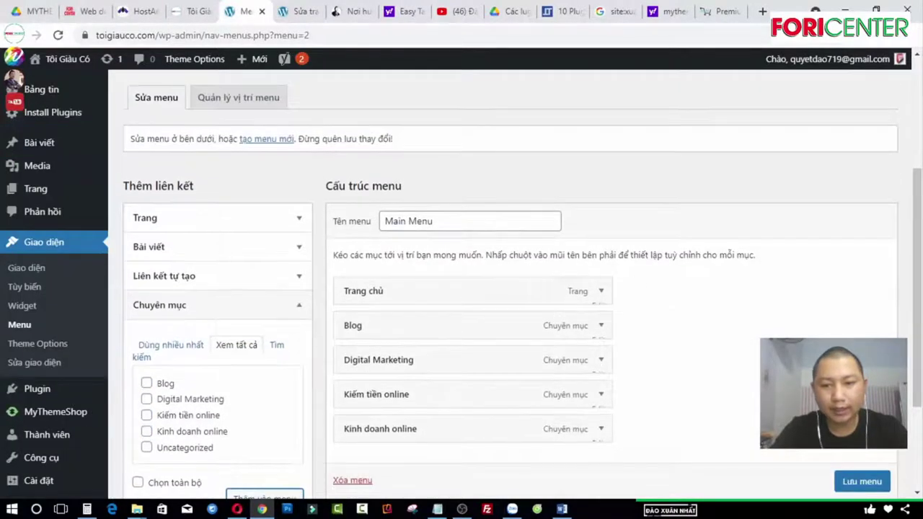
pyautogui.scroll(-3, 832, 290)
pyautogui.scroll(5, 844, 274)
pyautogui.scroll(1, 843, 274)
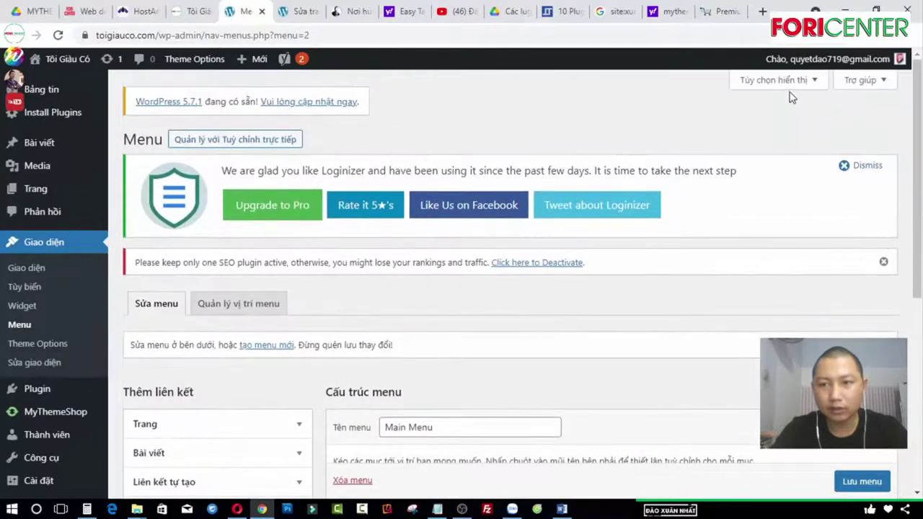
pyautogui.click(790, 83)
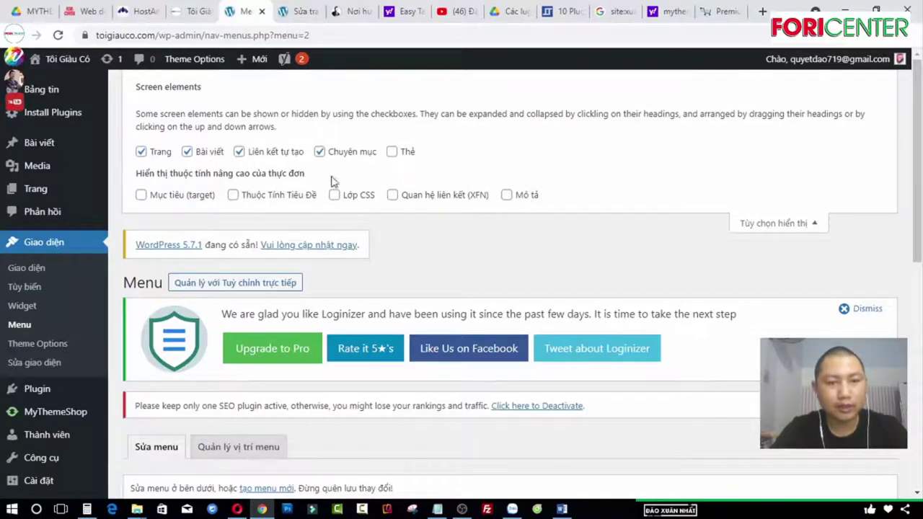
pyautogui.scroll(-7, 447, 153)
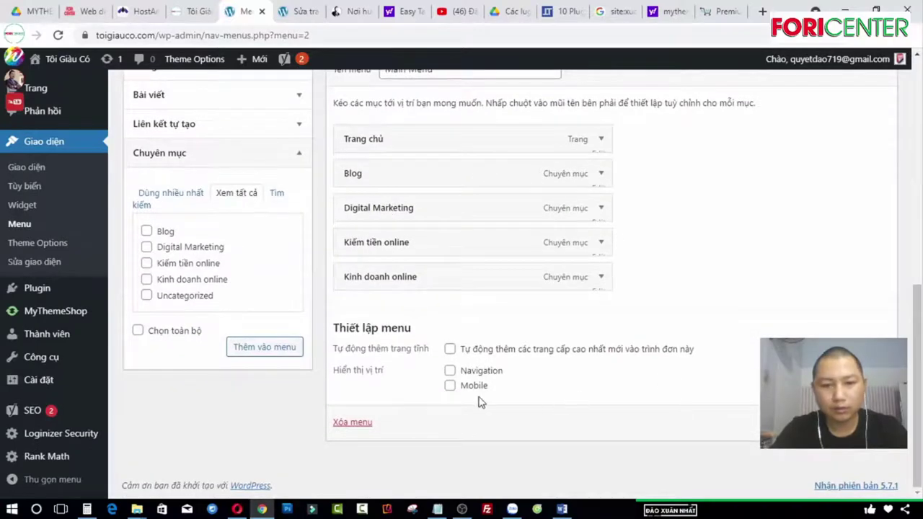
pyautogui.press('F5')
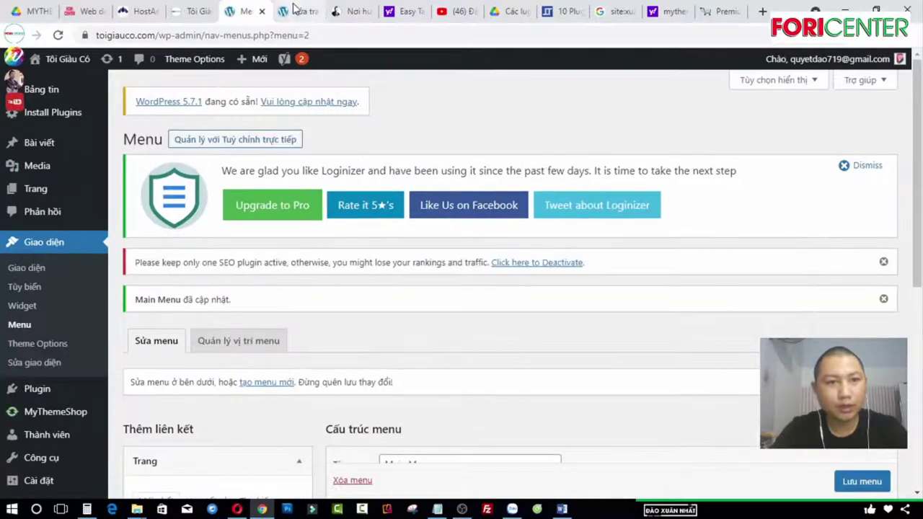
# - Open the toigiauco.com home page in a new tab and check its navigation bar
pyautogui.click(302, 11)
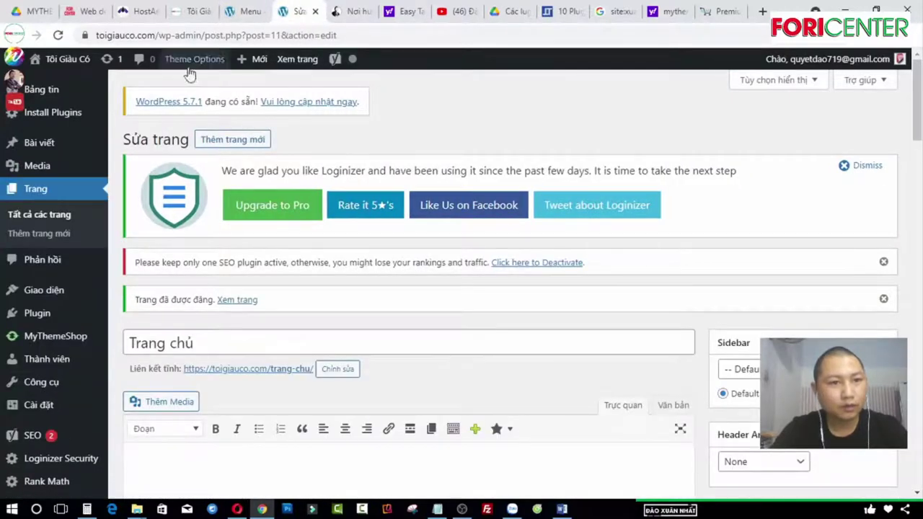
pyautogui.rightClick(62, 60)
pyautogui.click(94, 70)
pyautogui.click(332, 13)
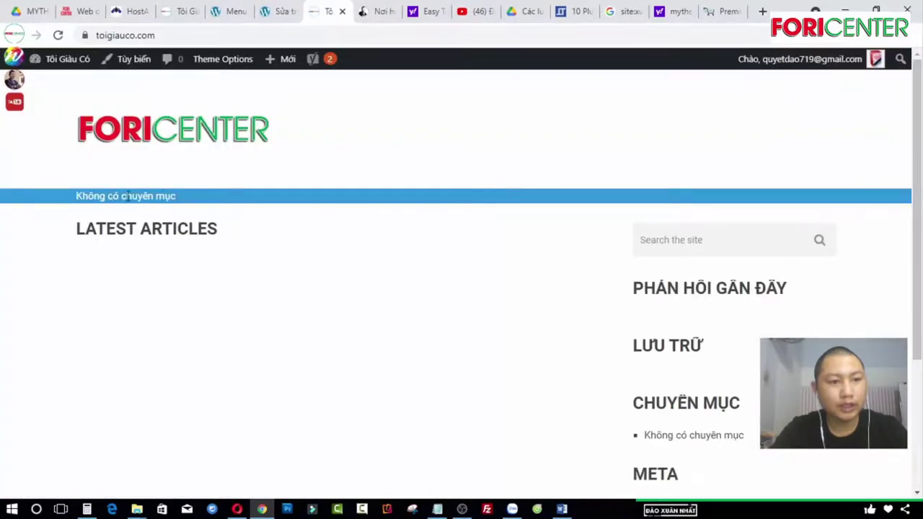
# - Assign the Main Menu to the Navigation display location and save the menu
pyautogui.click(280, 11)
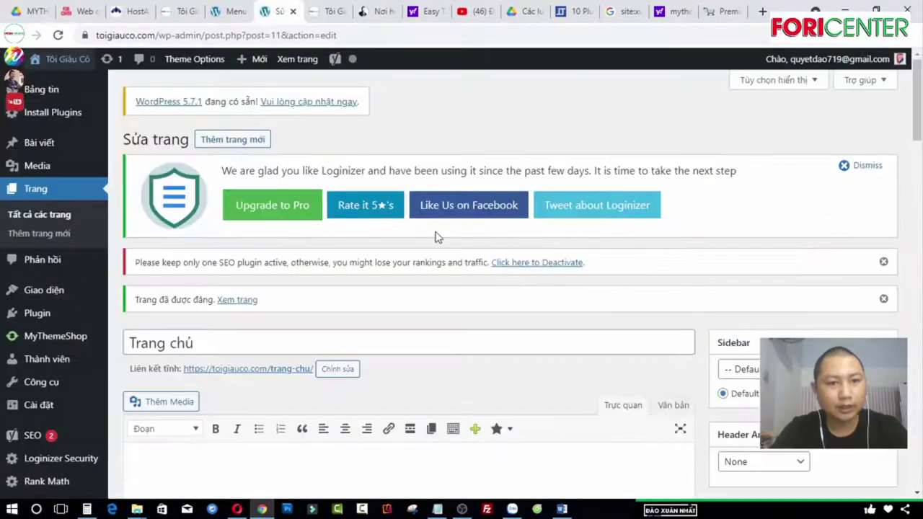
pyautogui.click(230, 12)
pyautogui.scroll(-5, 642, 328)
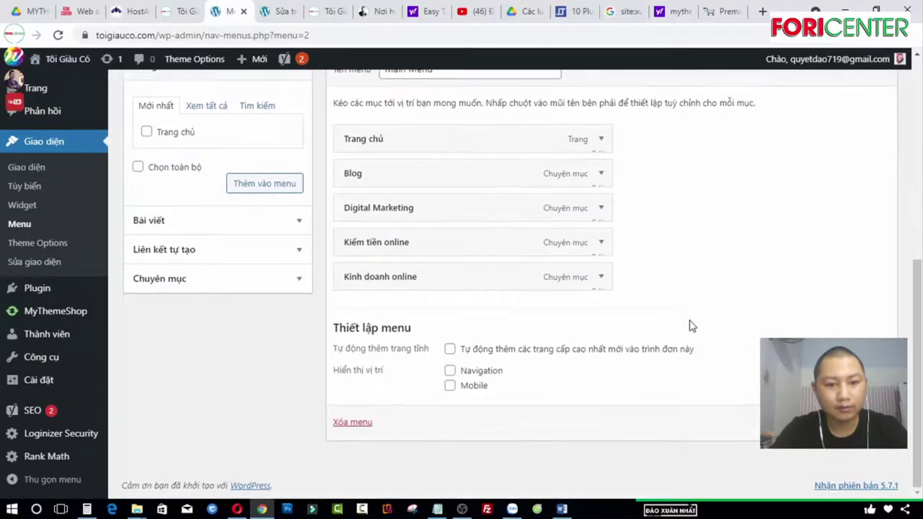
pyautogui.click(452, 372)
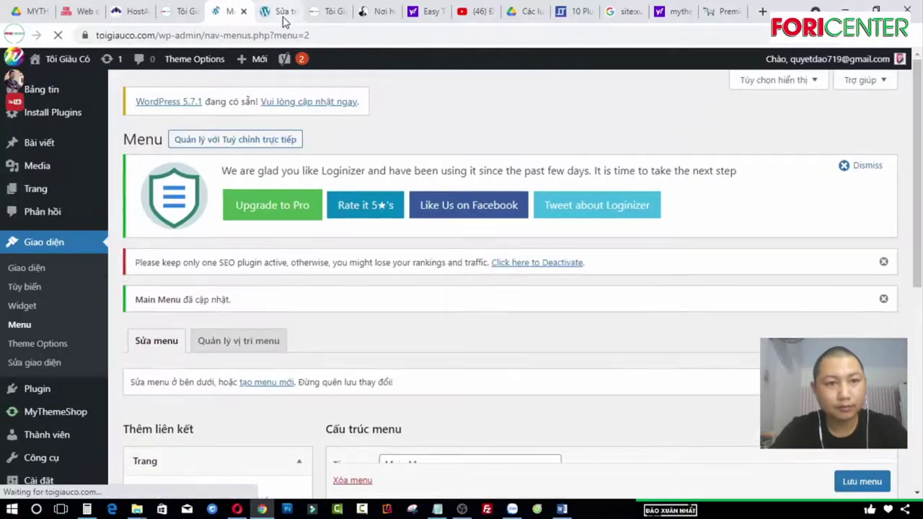
# - Reload the toigiauco.com home page and examine the menu items in its navigation bar and the page layout
pyautogui.click(281, 13)
pyautogui.click(58, 34)
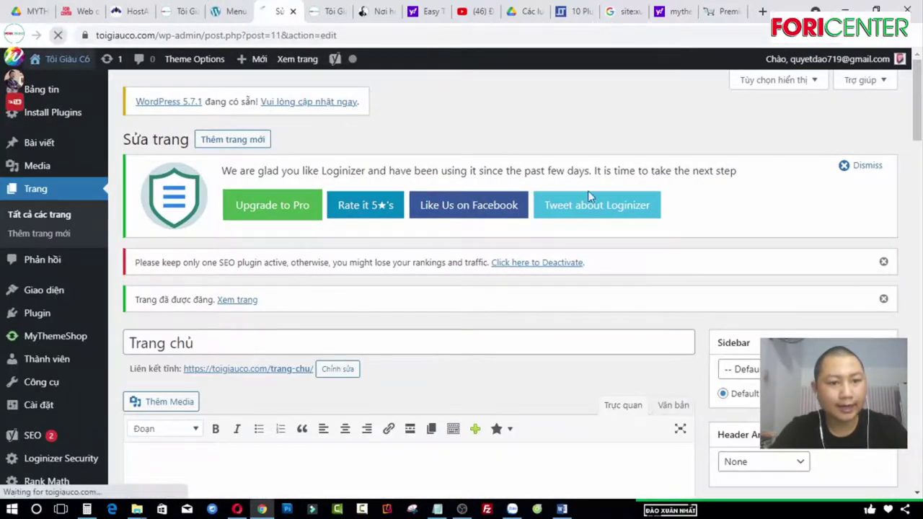
pyautogui.click(324, 12)
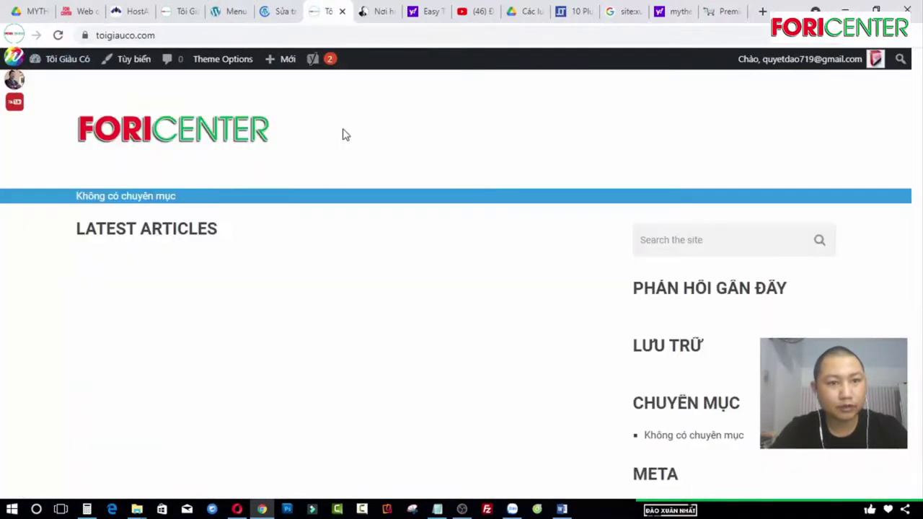
pyautogui.click(58, 35)
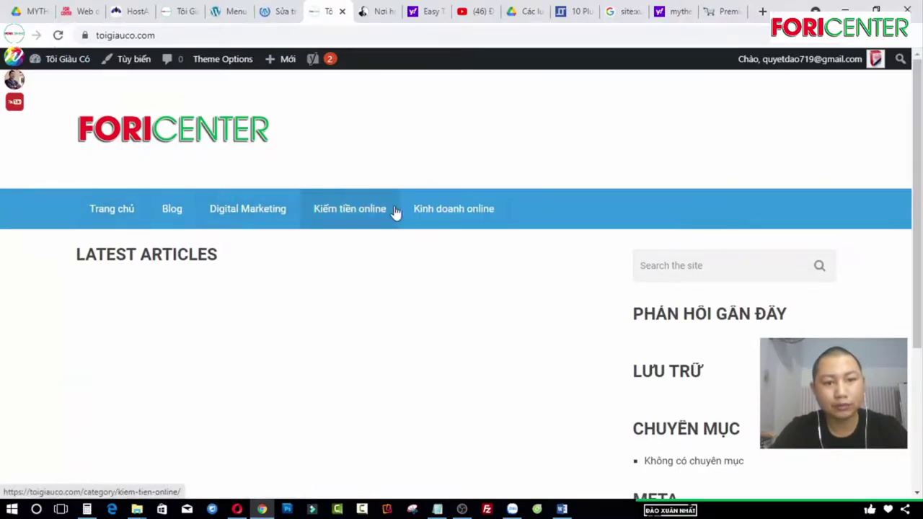
pyautogui.scroll(-3, 713, 324)
pyautogui.scroll(3, 724, 328)
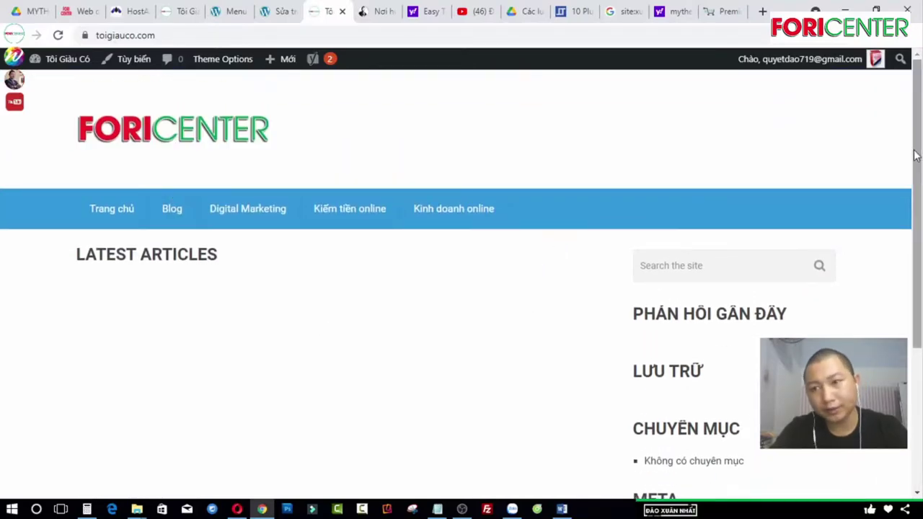
pyautogui.scroll(-5, 917, 156)
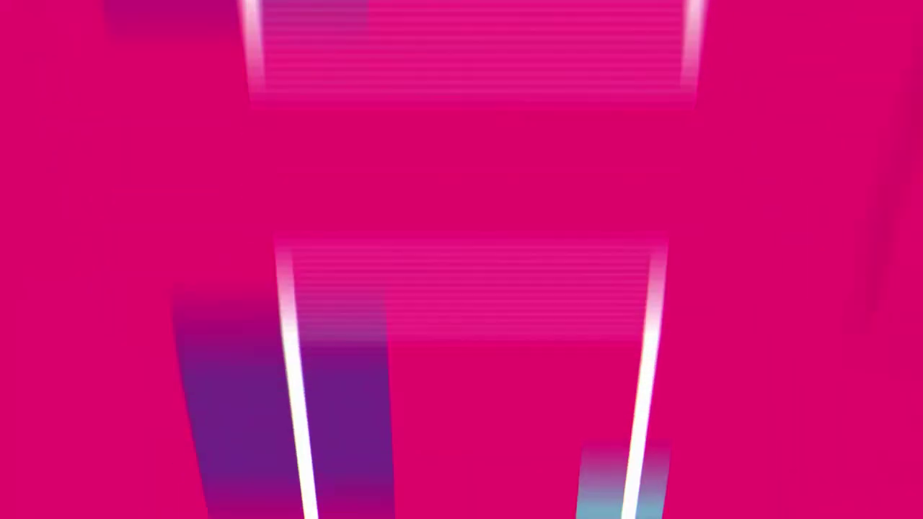